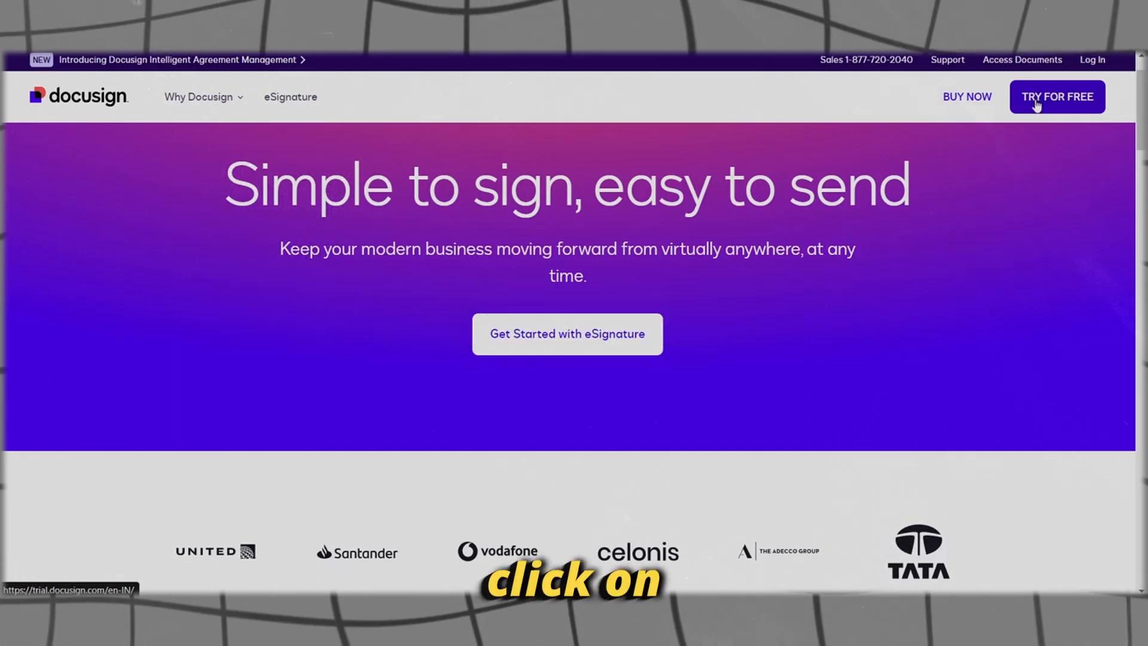
Step: Start the free eSignature trial by entering the sign-up email and accepting the marketing consent
click(580, 309)
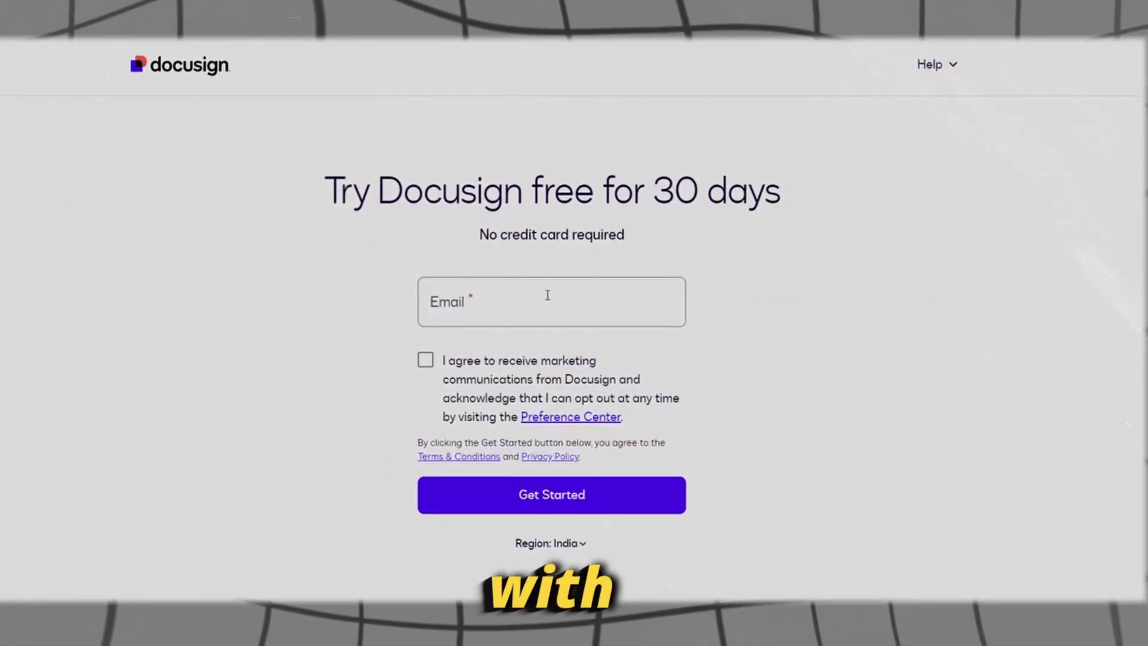
click(569, 299)
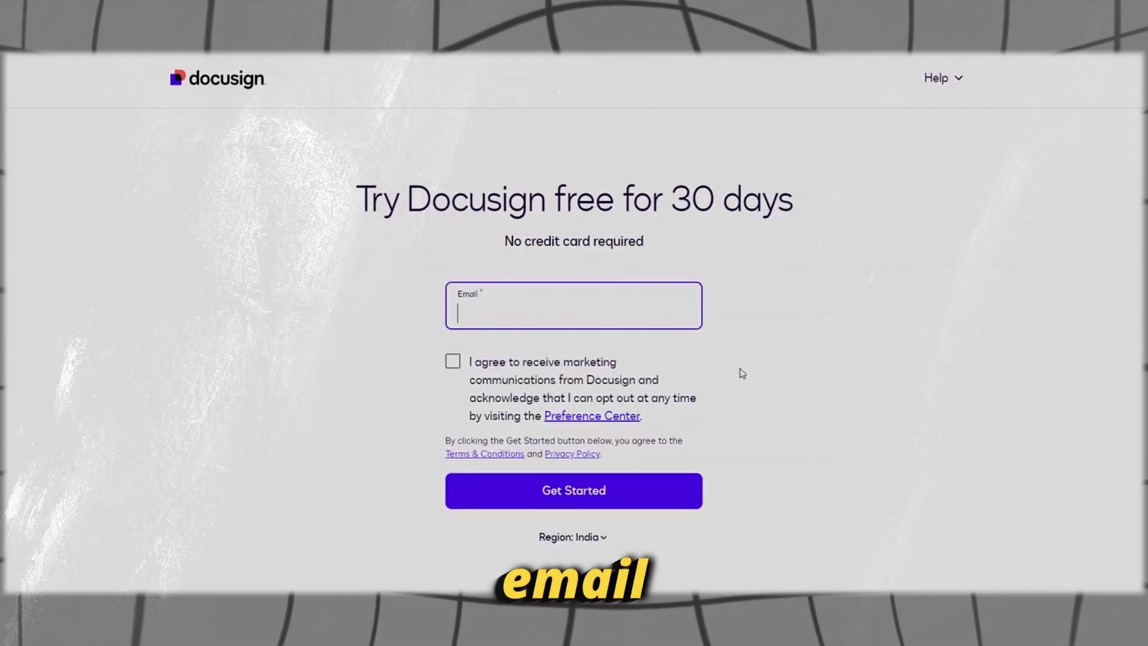
click(453, 361)
click(495, 482)
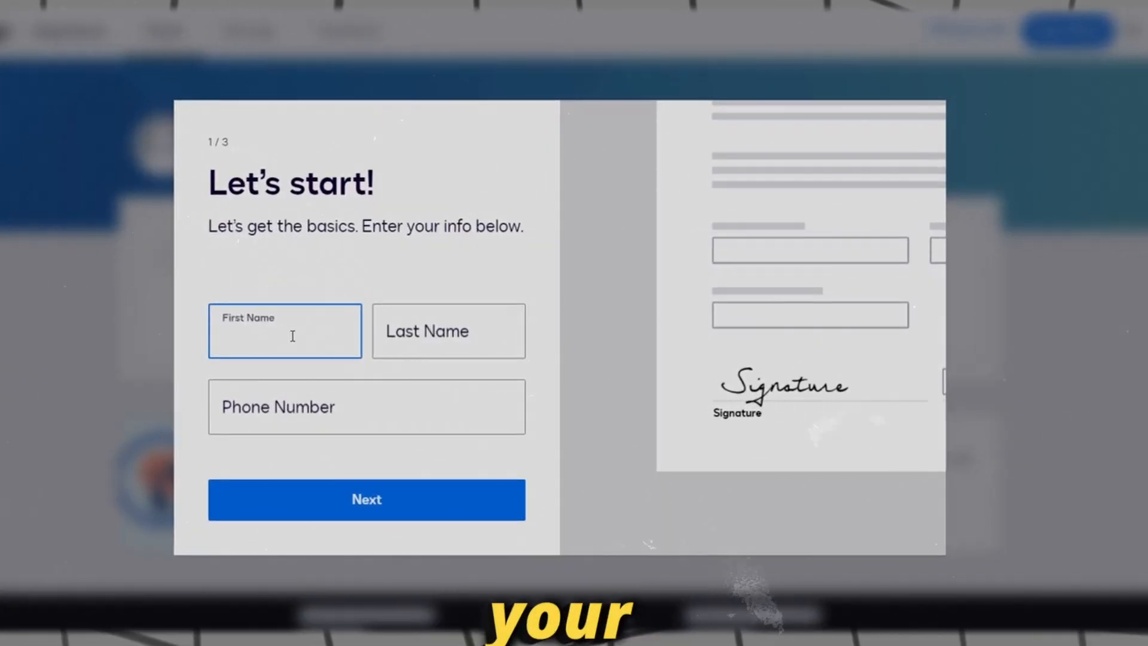
Step: Fill in the user's name and phone number, then copy the emailed verification code
click(293, 336)
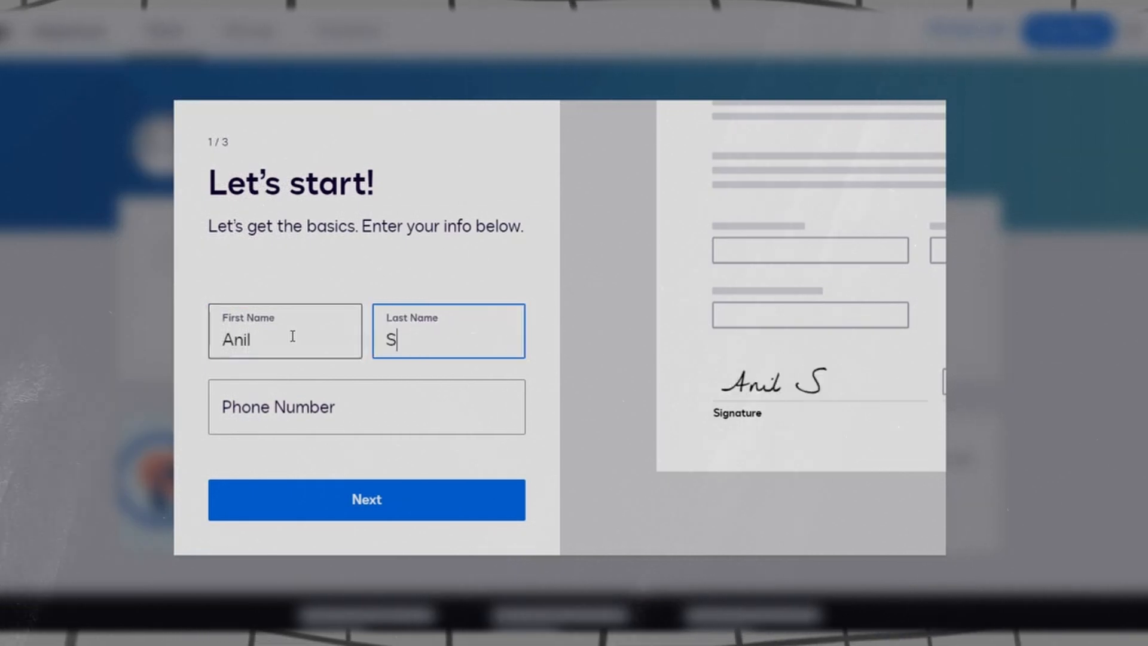
key(Return)
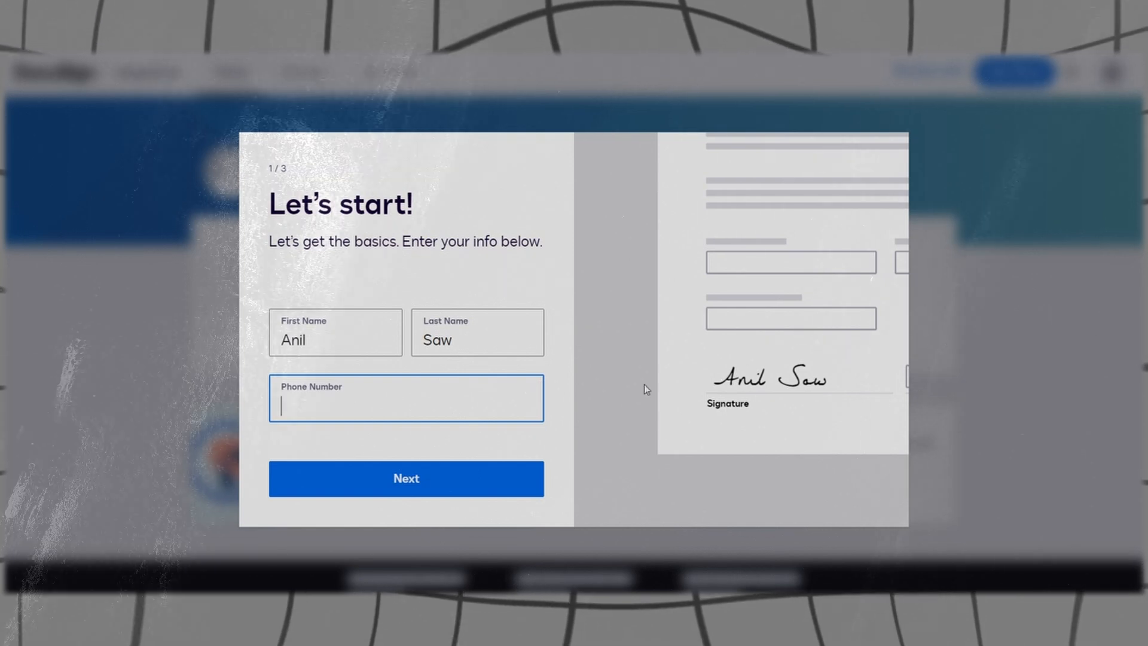
click(388, 481)
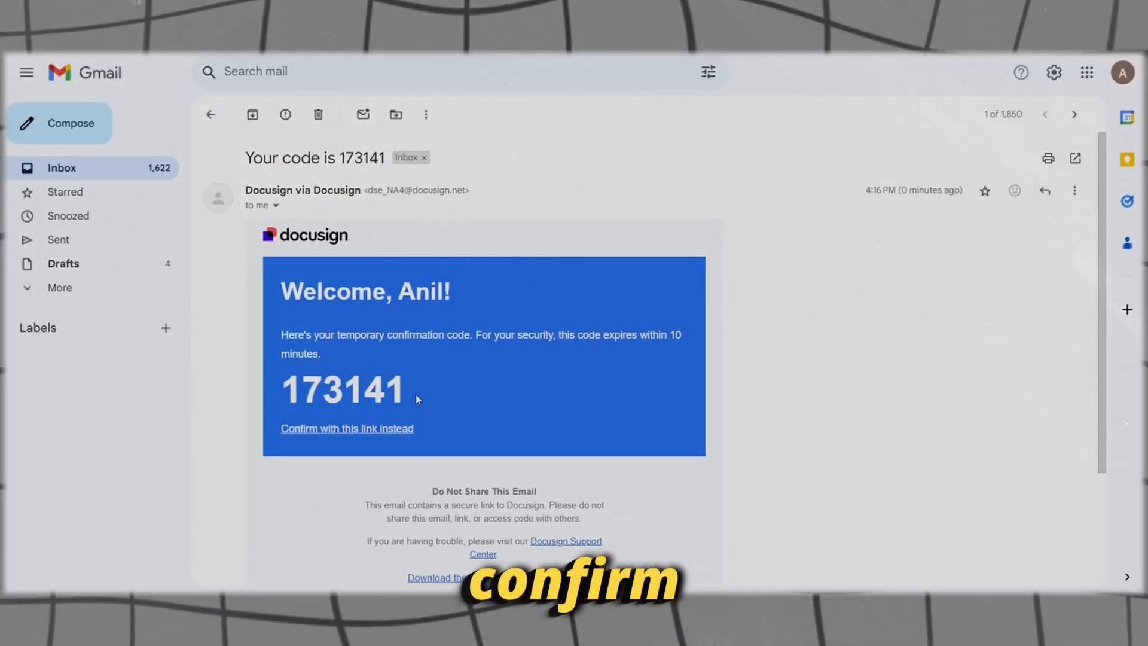
drag(264, 229, 428, 397)
key(ctrl+c)
click(296, 387)
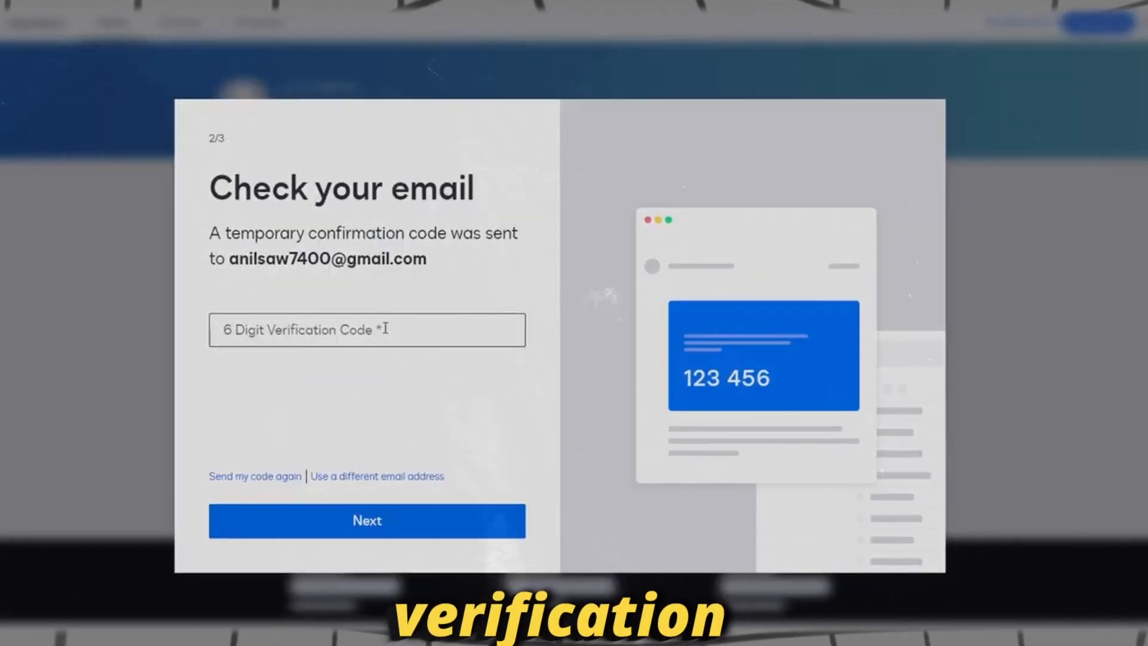
Step: Paste the emailed code to verify, set the account password, and decline the browser's password saving
key(ctrl+v)
click(361, 523)
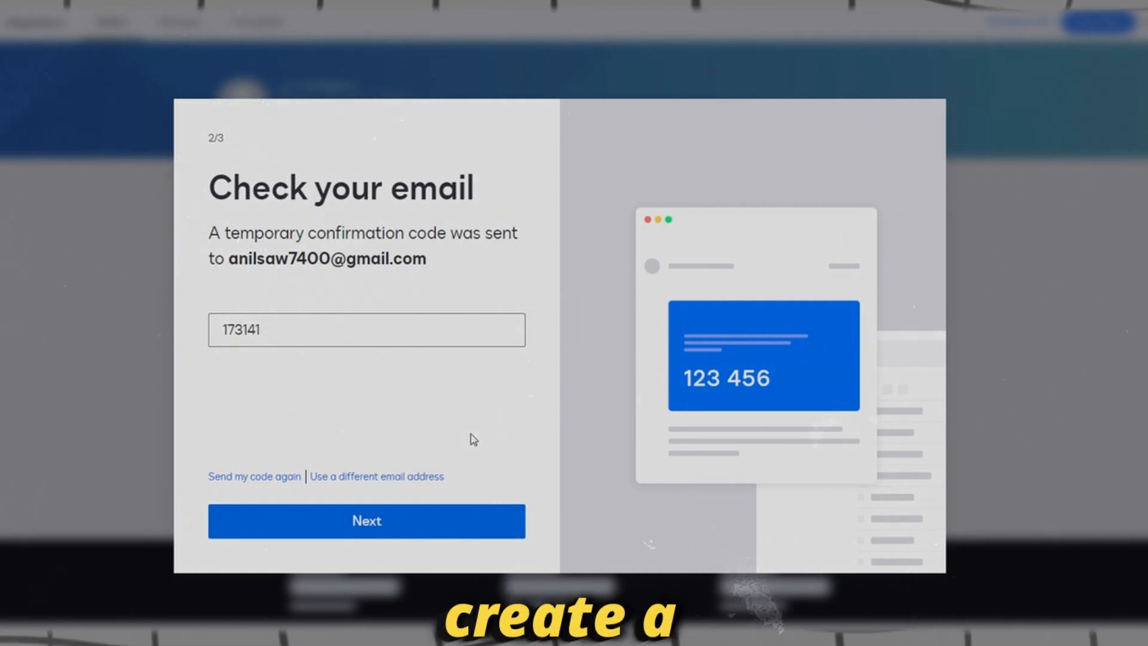
click(339, 336)
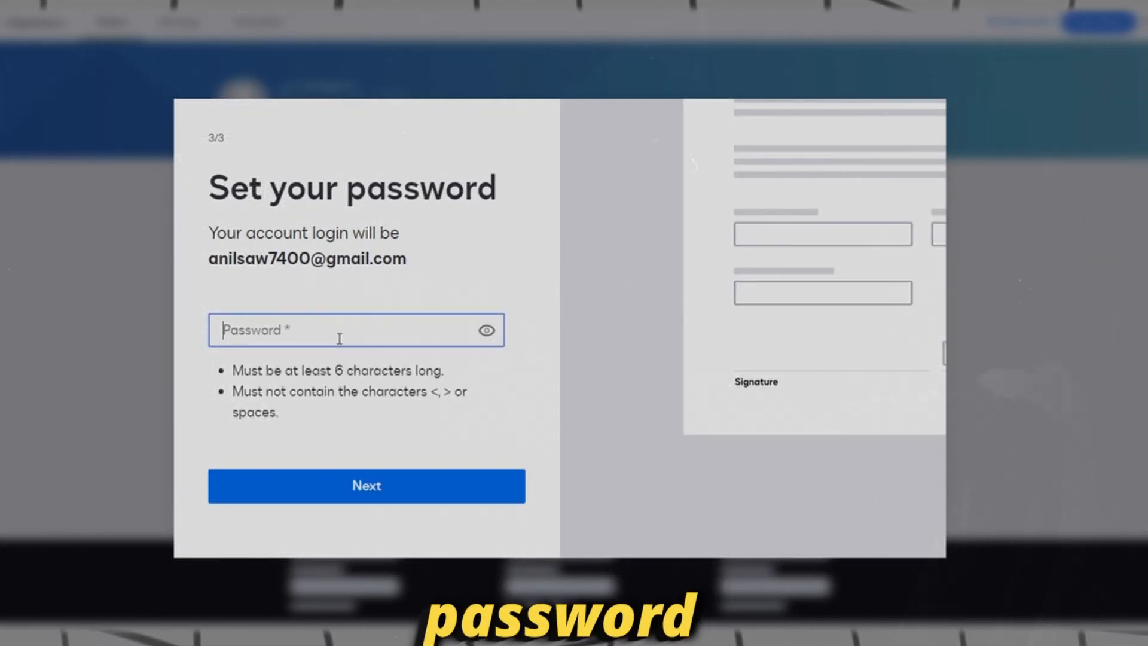
text(****)
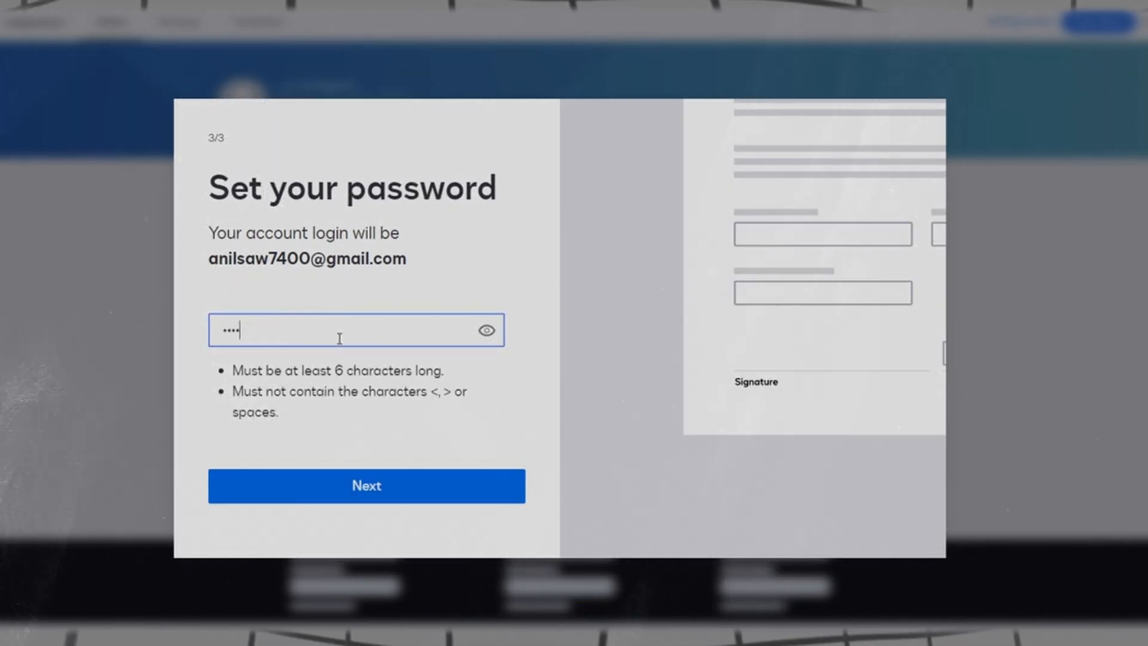
text(*)
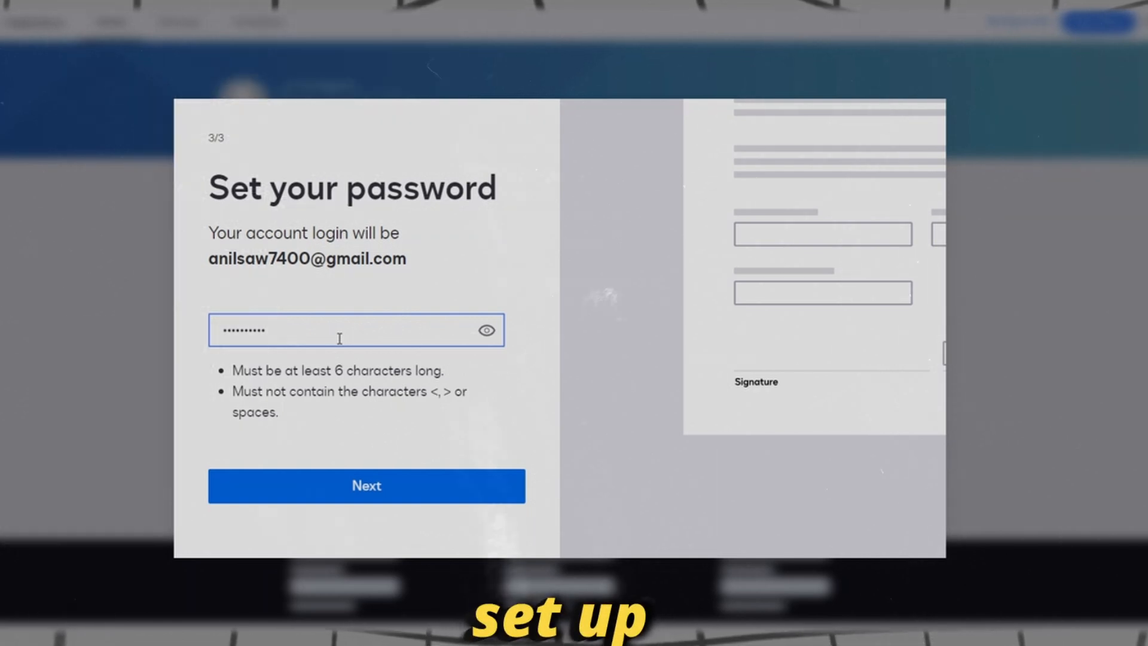
click(357, 488)
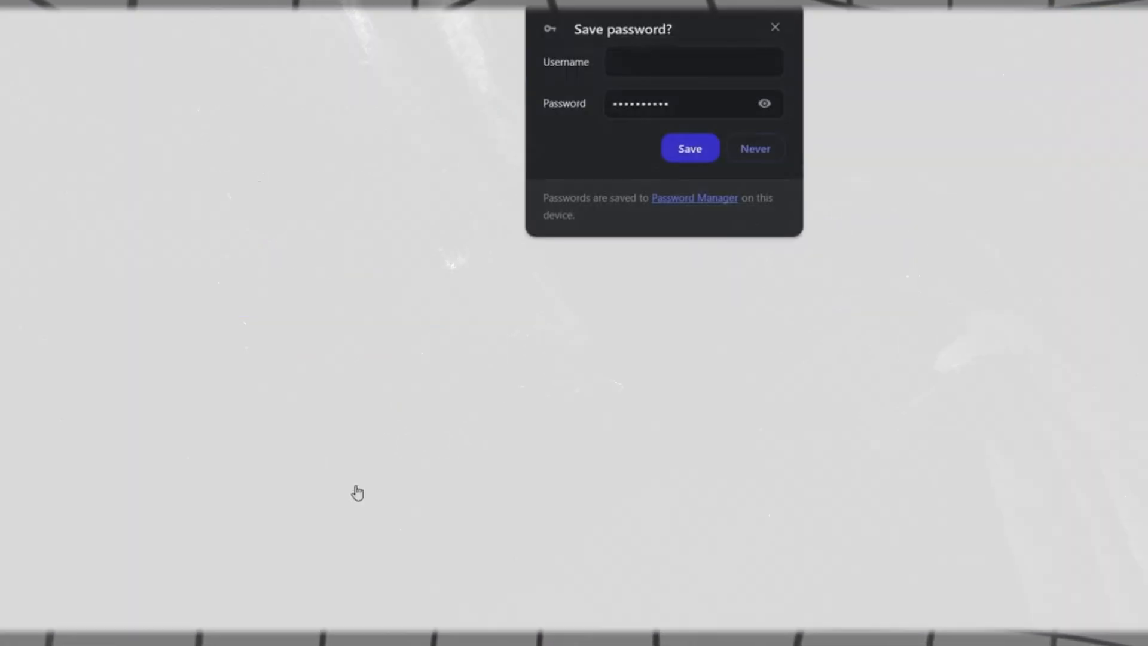
click(774, 26)
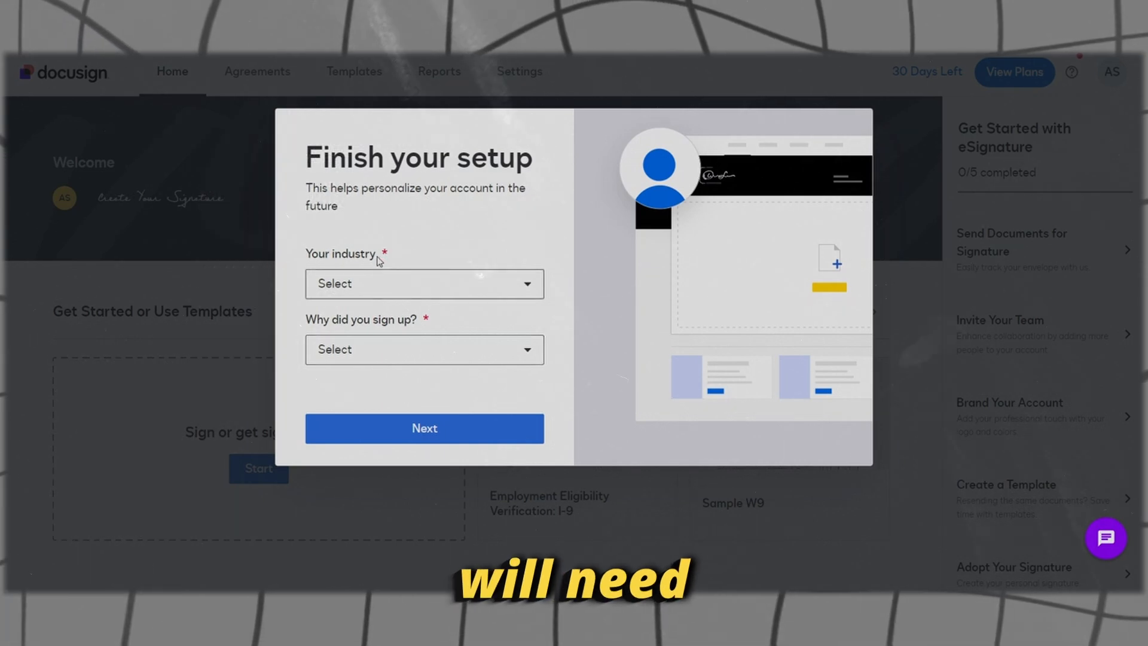
Step: Choose Business Services / Consulting as the industry and 'send a document for signature' as the reason
click(374, 285)
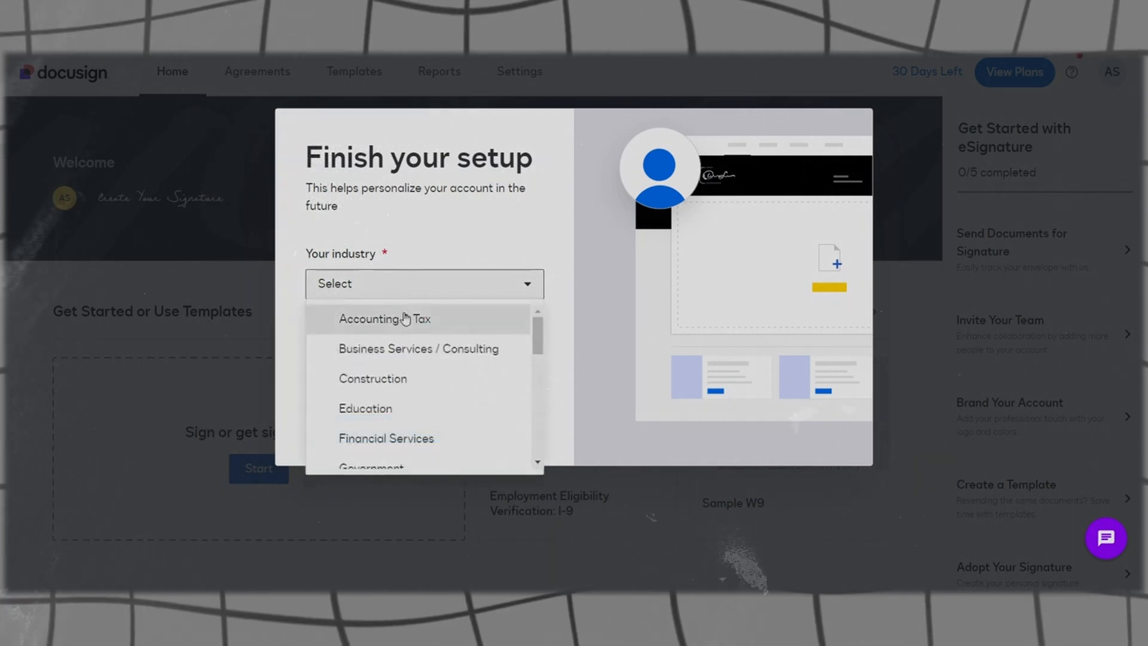
click(419, 349)
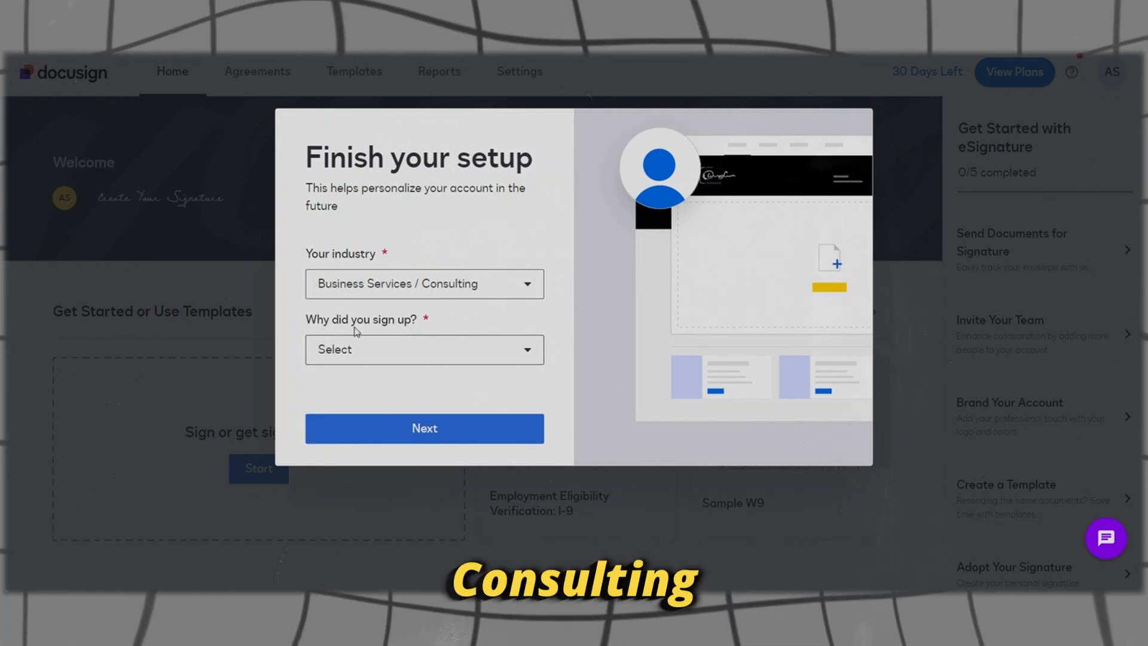
click(484, 356)
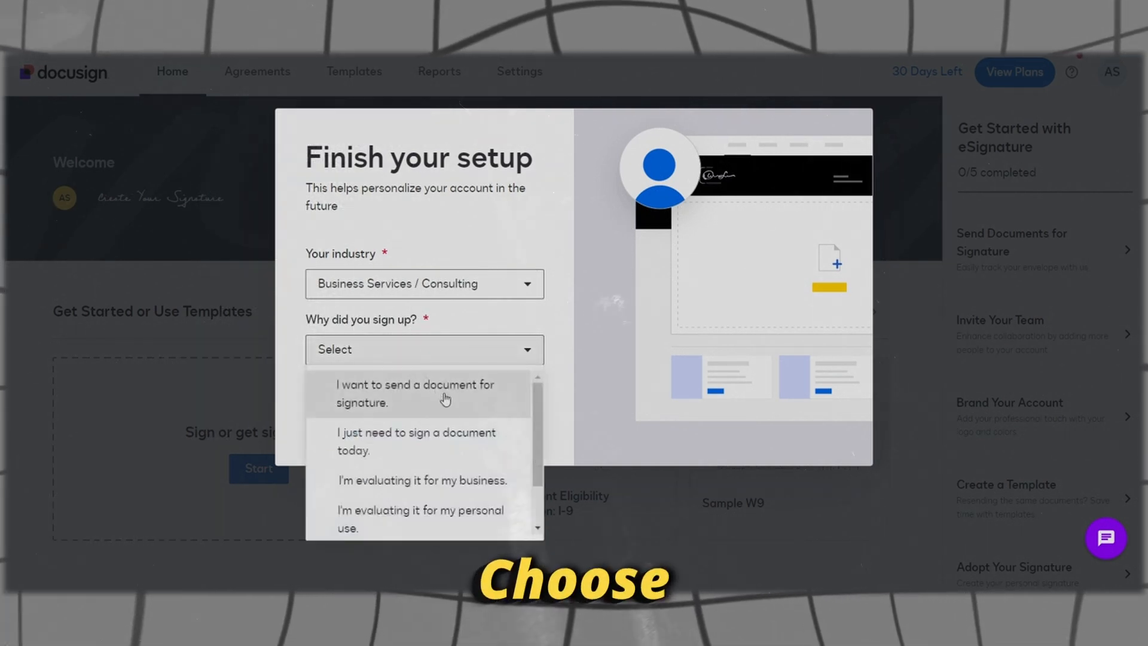
click(449, 403)
click(443, 429)
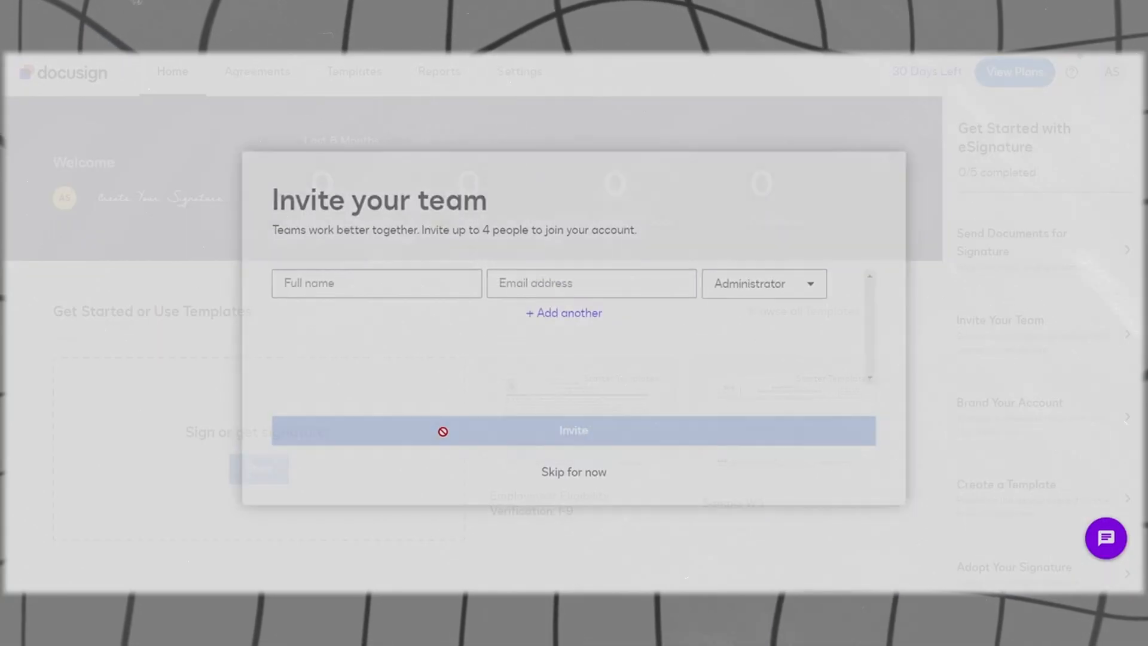
Step: Skip the Invite your team step without adding anyone
click(355, 281)
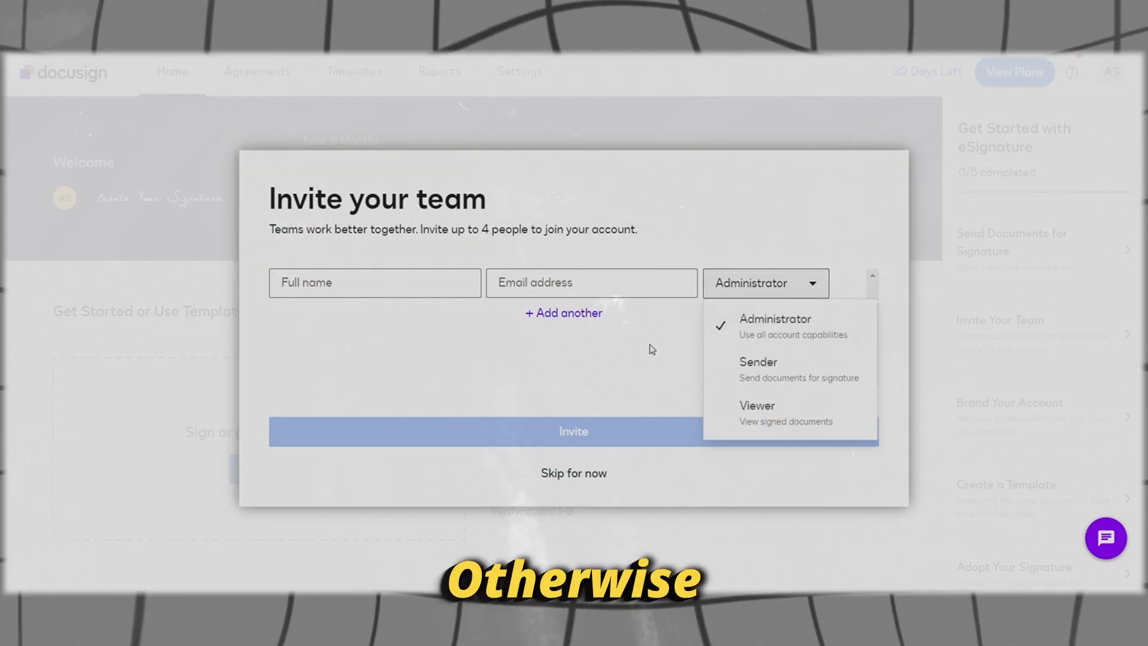
click(526, 364)
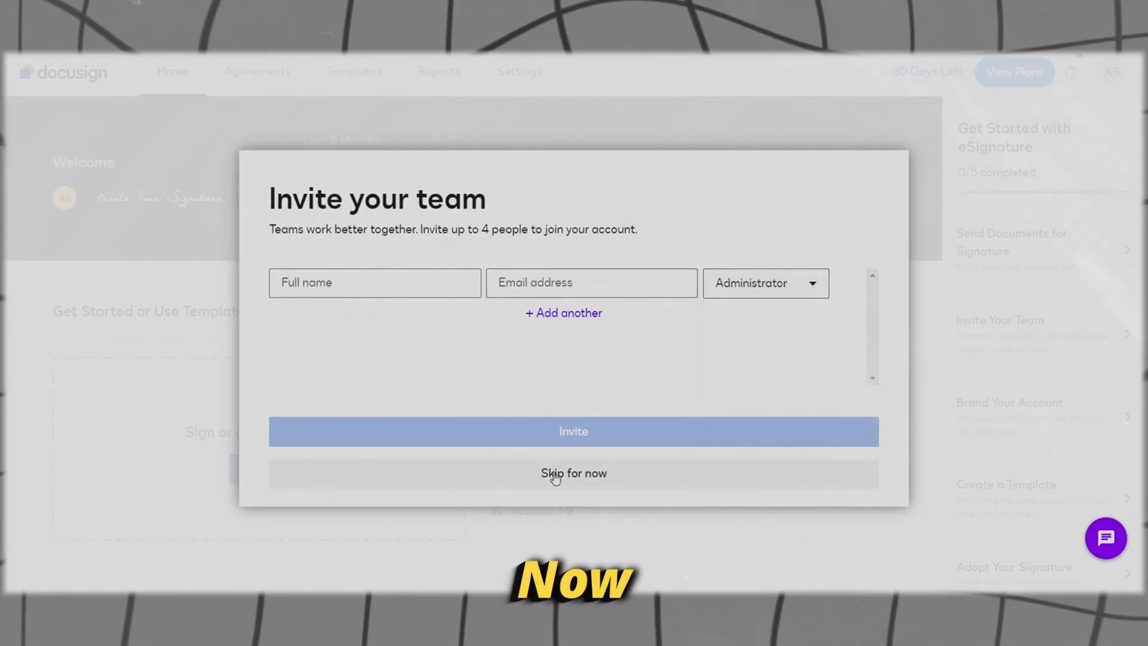
click(555, 475)
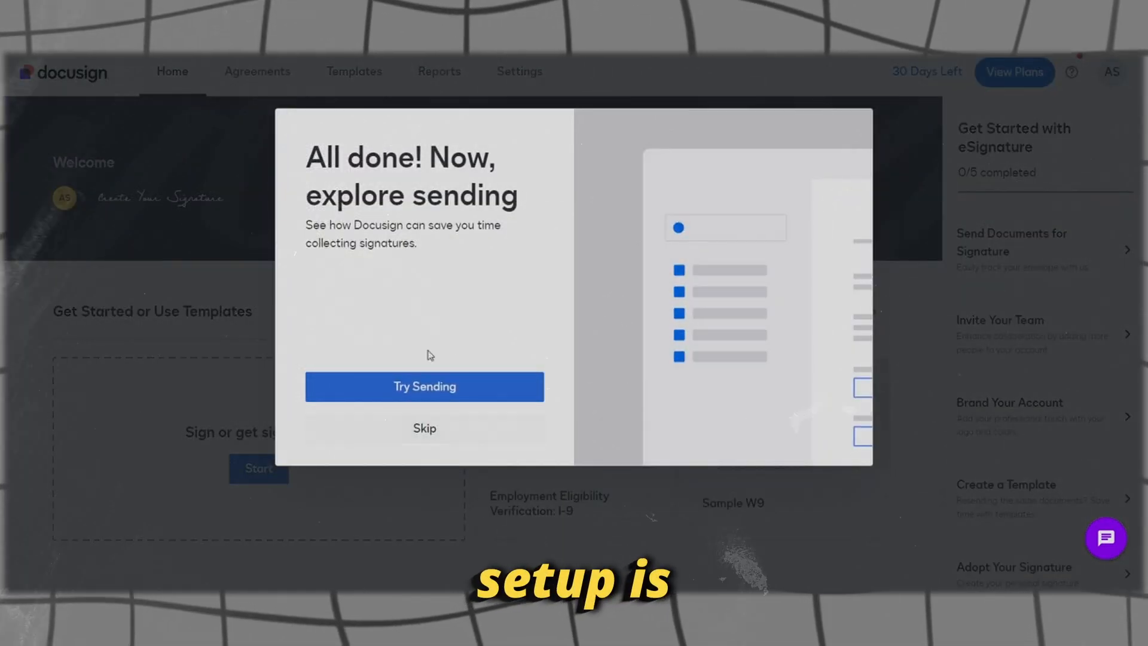
Step: Skip the 'All done' dialog and start a new envelope under Sign or get signatures
click(413, 429)
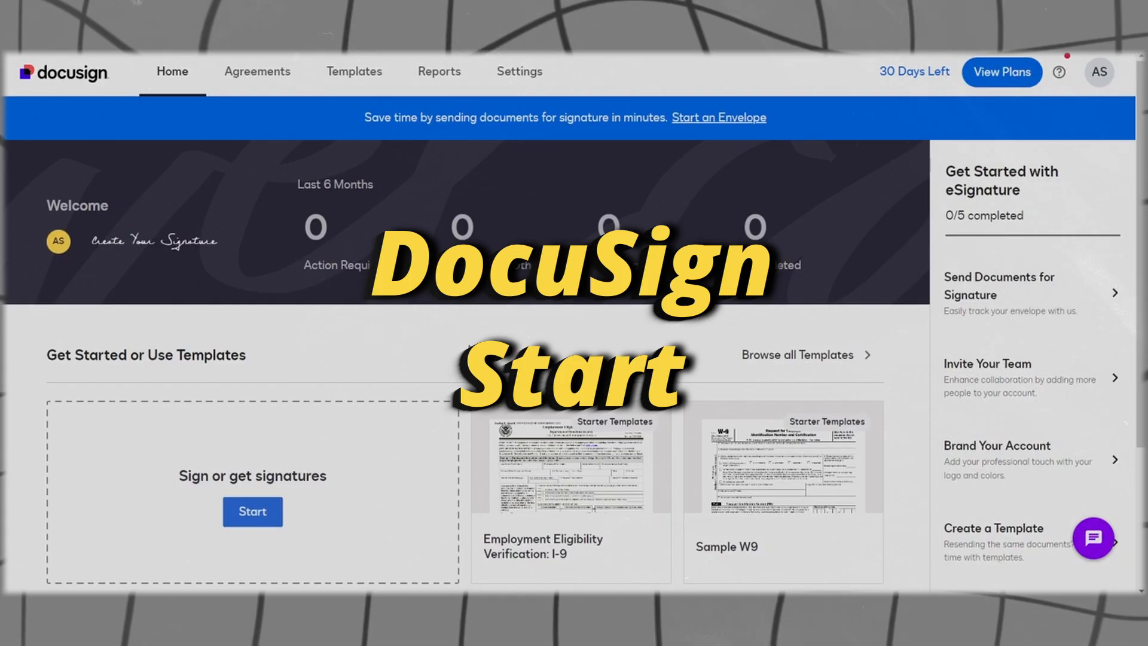
click(255, 510)
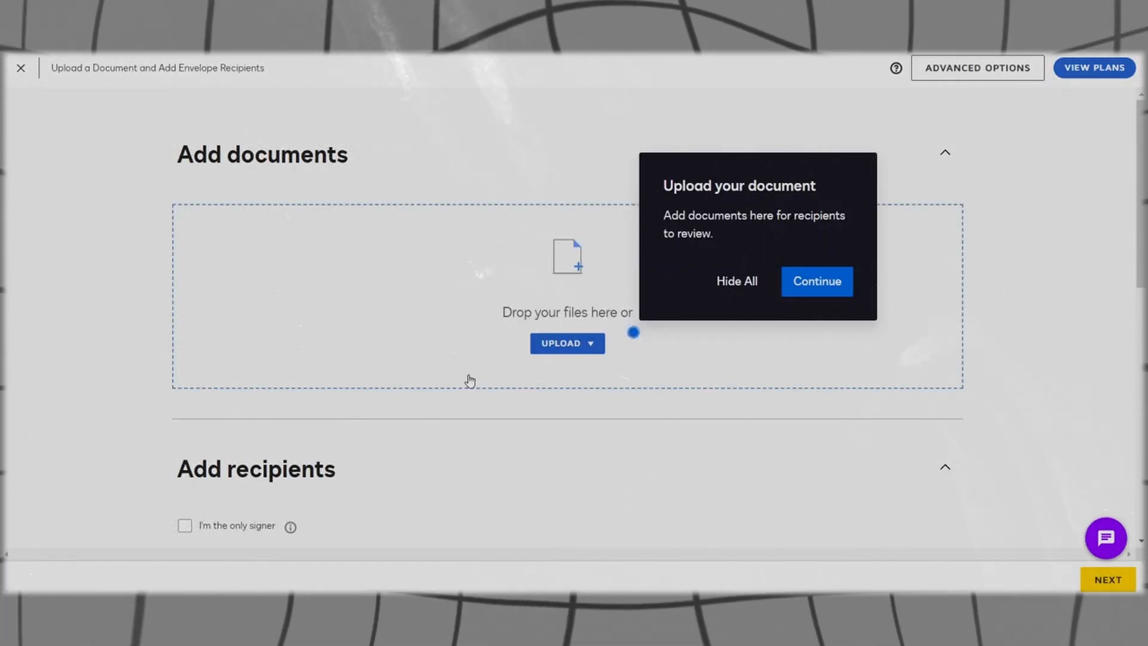
Step: Upload Introduction-to-Water-Pollution.pdf (8 pages) from the desktop into the envelope
click(725, 295)
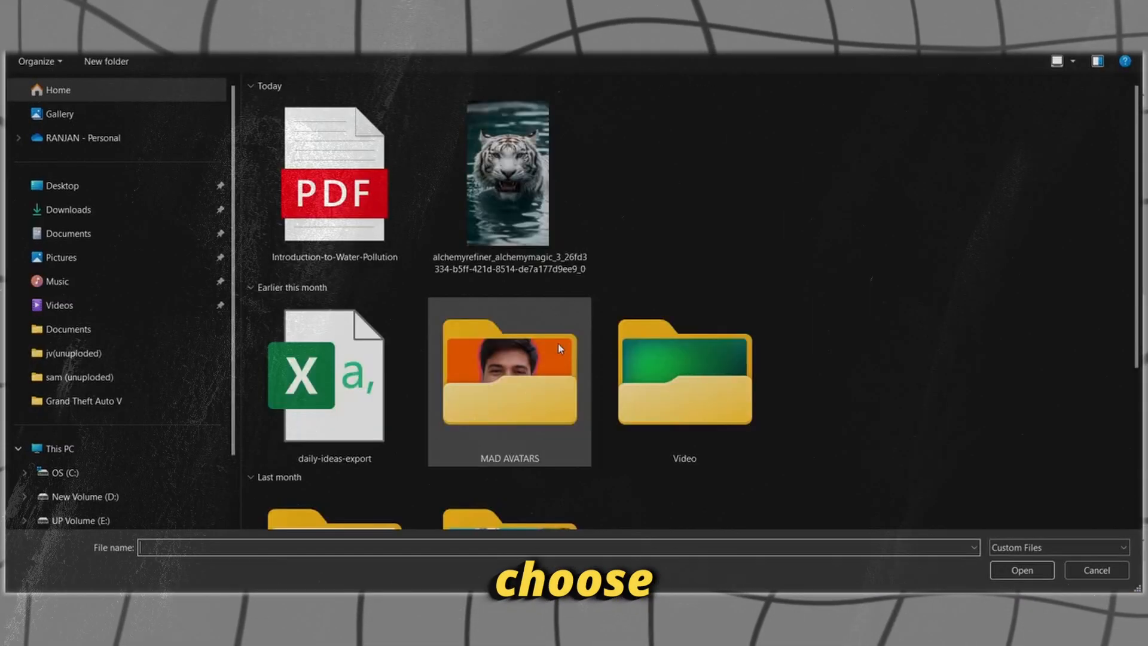
click(402, 259)
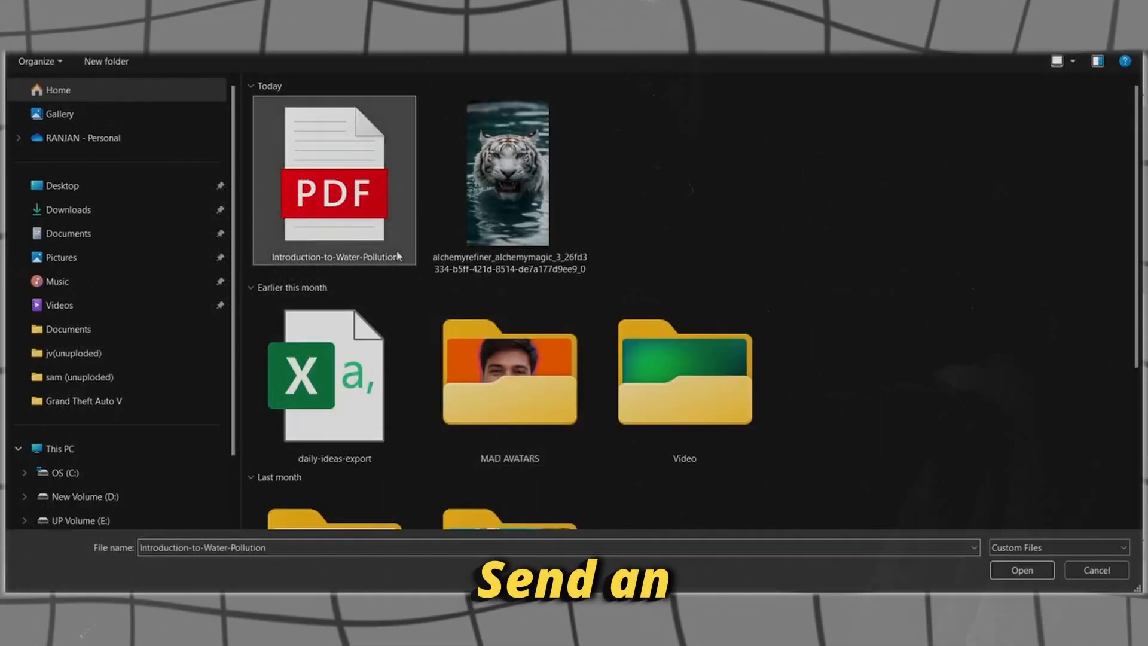
click(1020, 569)
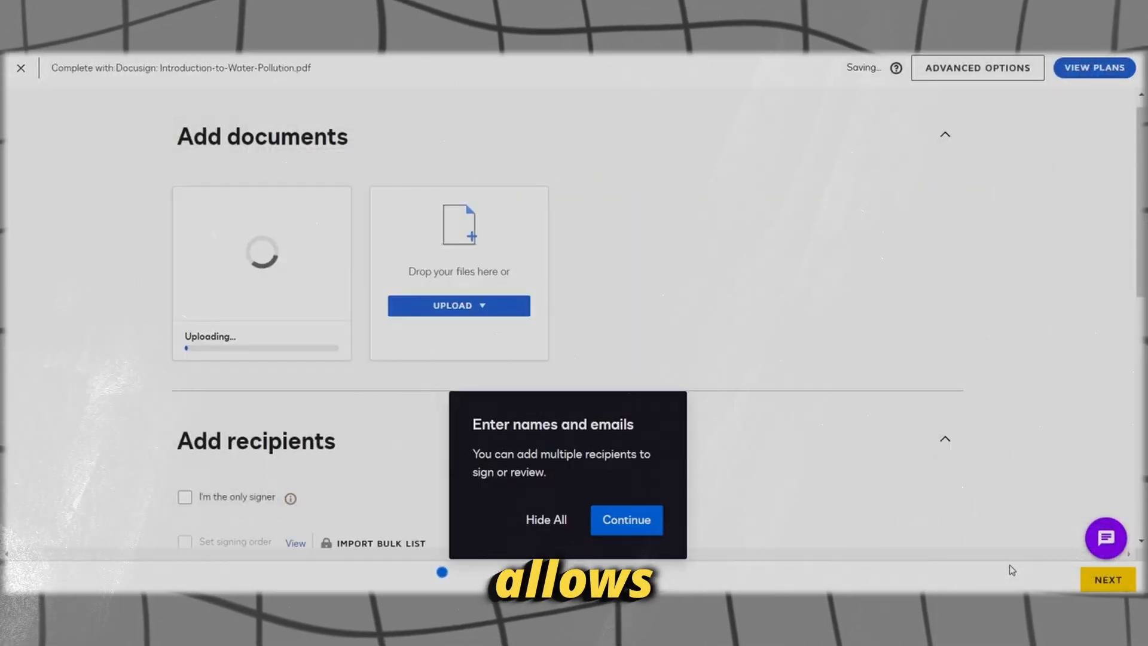
scroll(308, 397, down, 3)
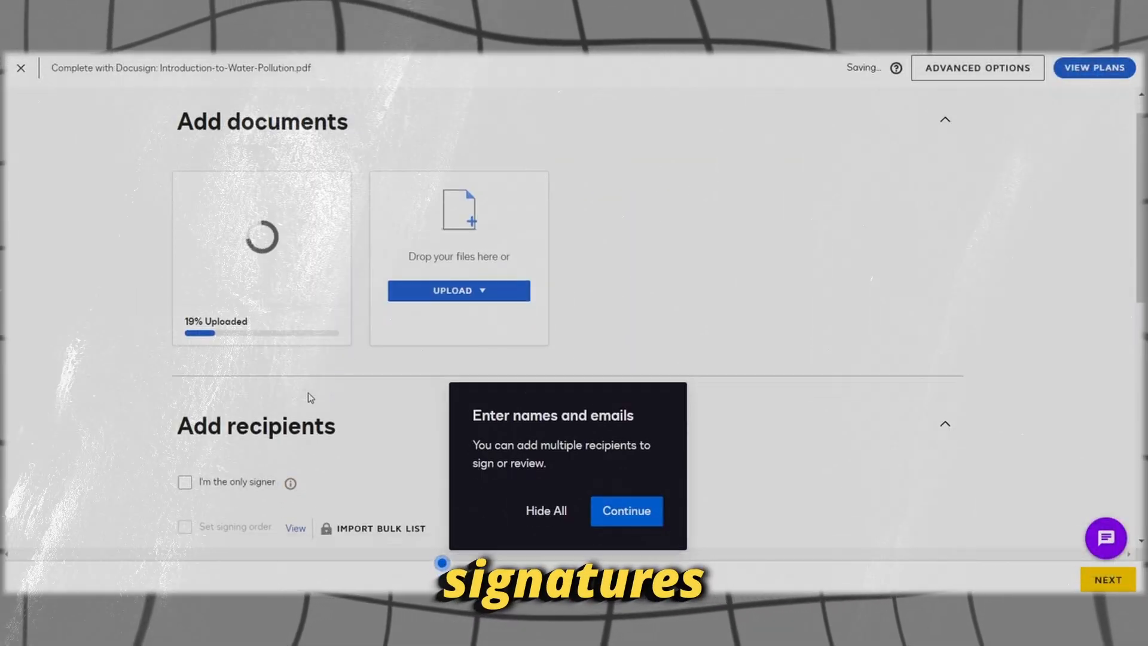
scroll(310, 399, up, 2)
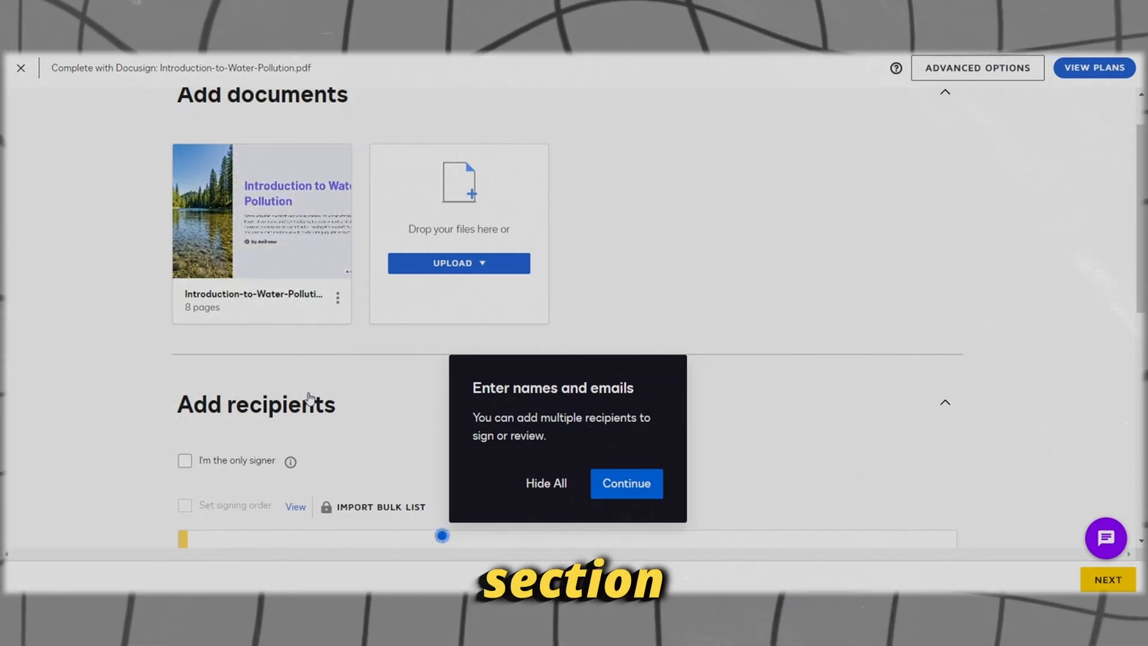
scroll(265, 370, up, 1)
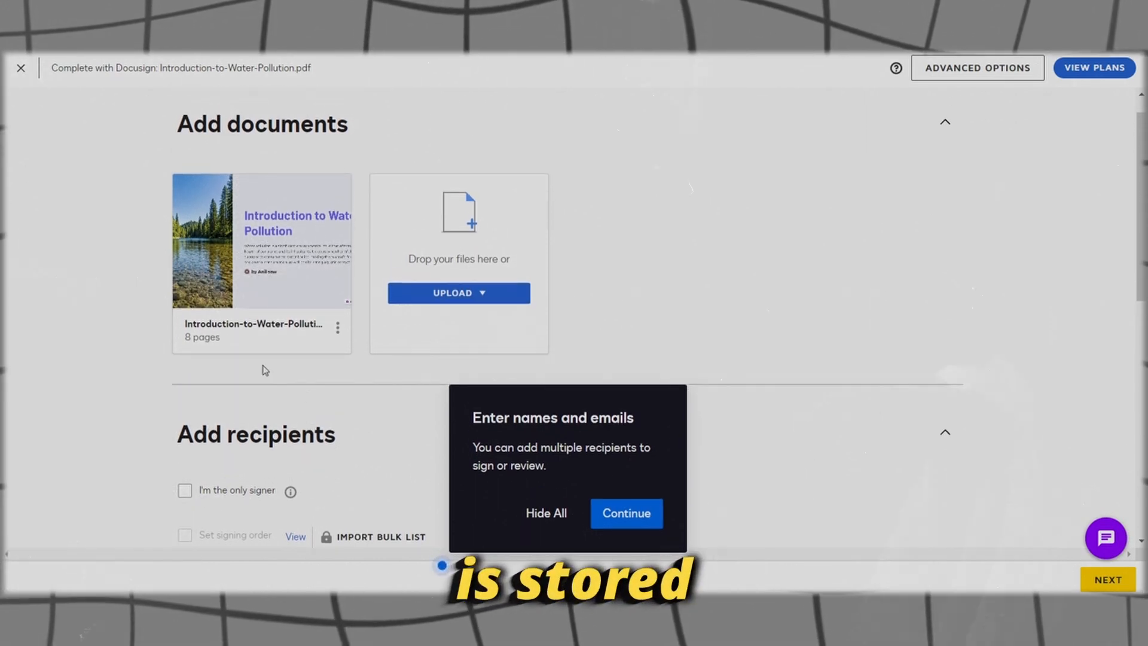
click(439, 294)
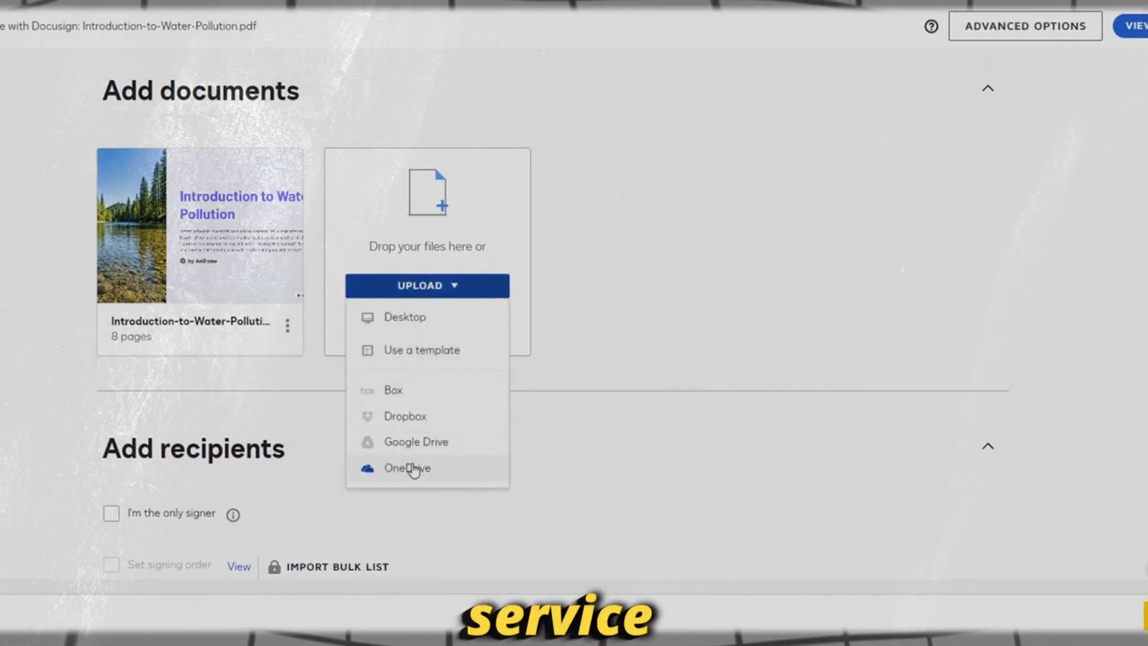
click(608, 447)
scroll(609, 446, down, 1)
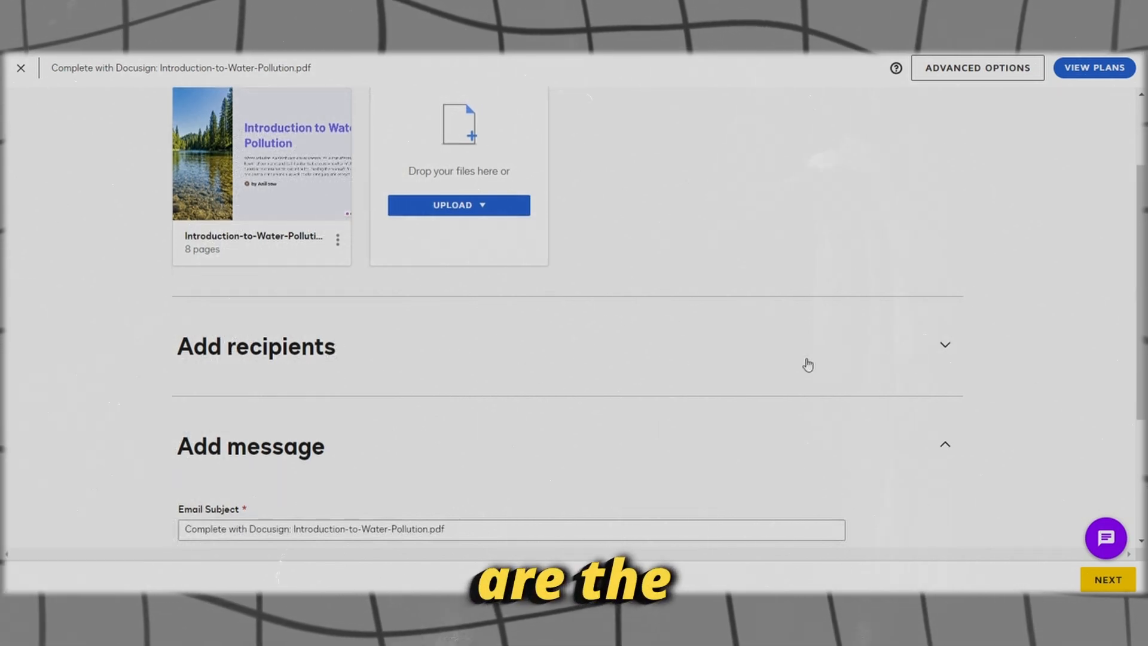
Step: Expand Add recipients, leaving 'I'm the only signer' unticked so signer Name and Email fields show
click(945, 349)
scroll(697, 415, down, 3)
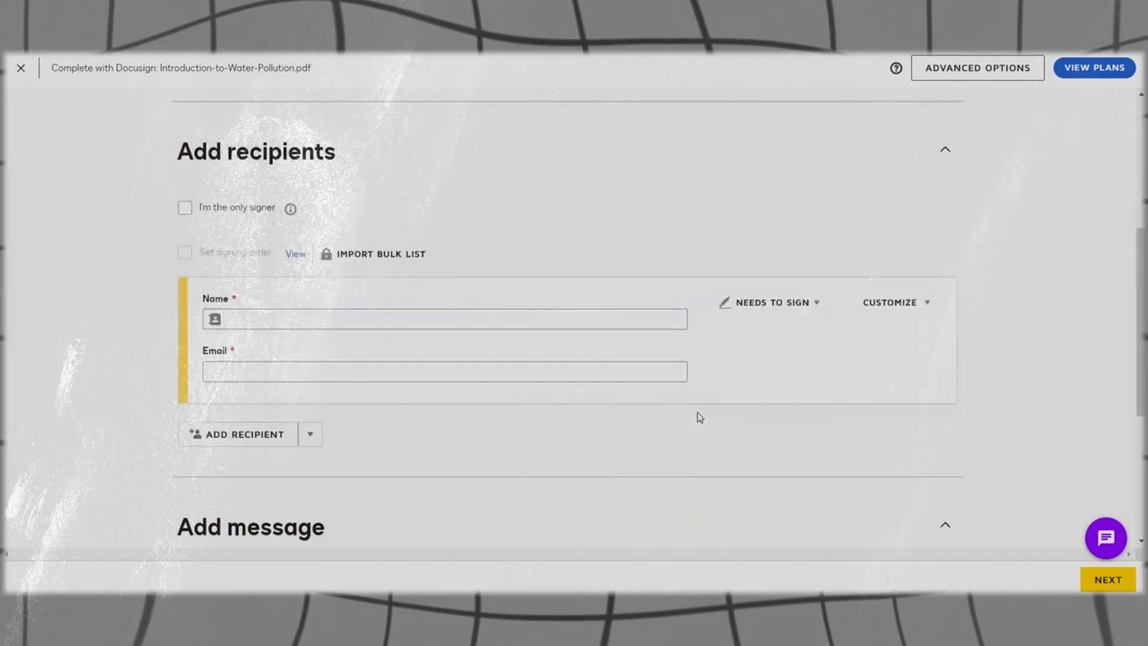
scroll(419, 358, up, 1)
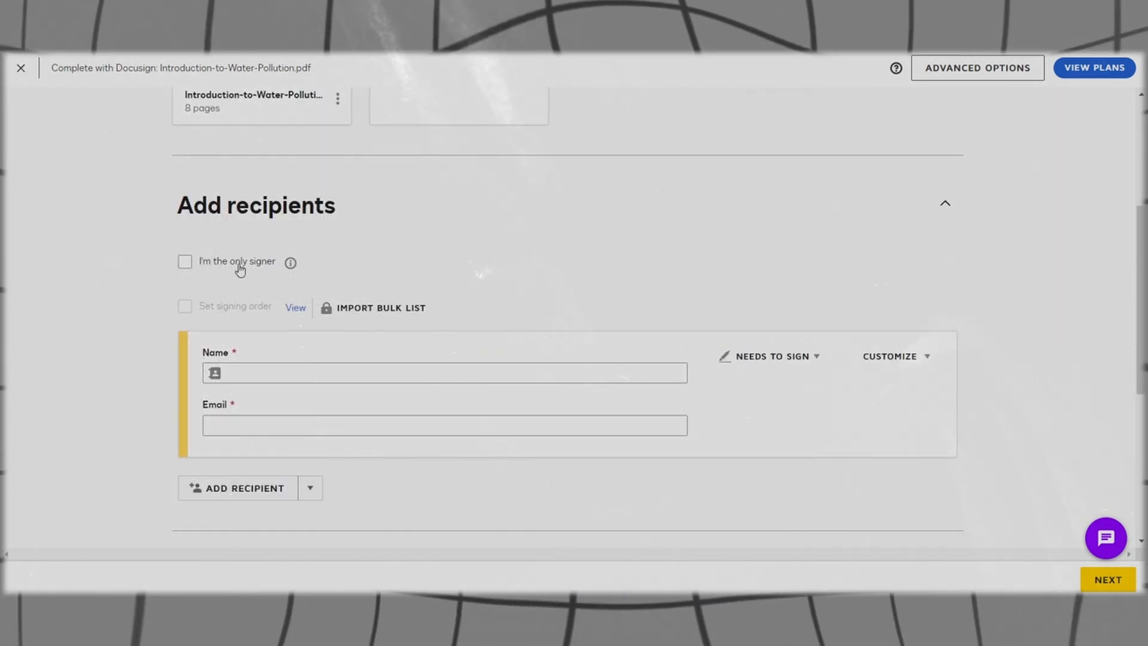
click(186, 263)
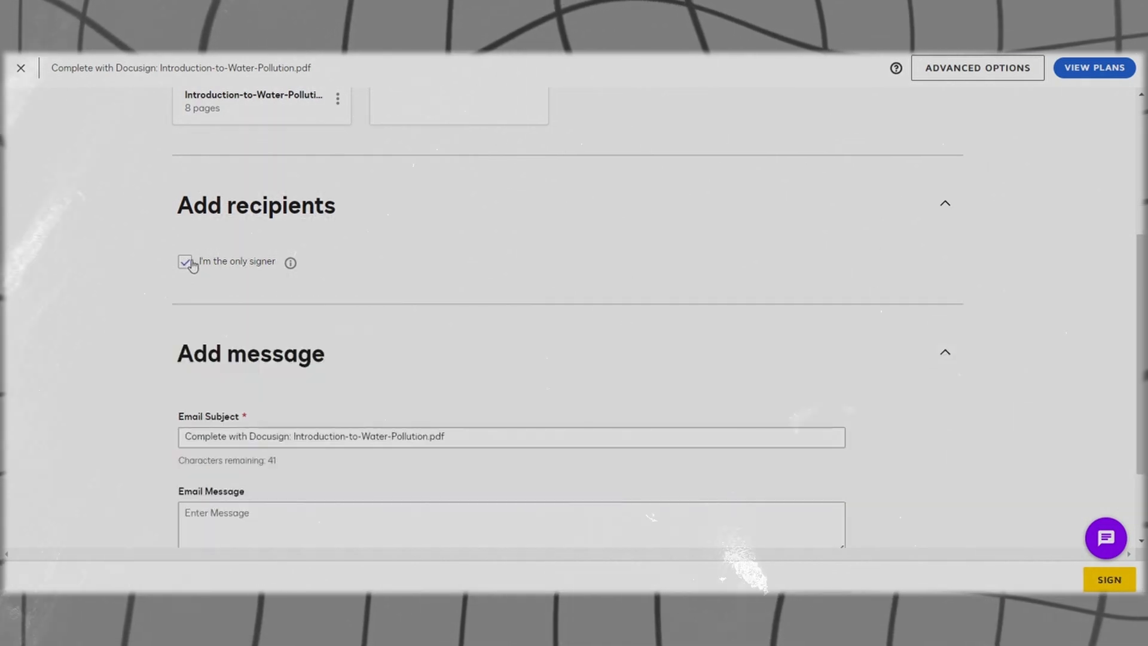
click(186, 263)
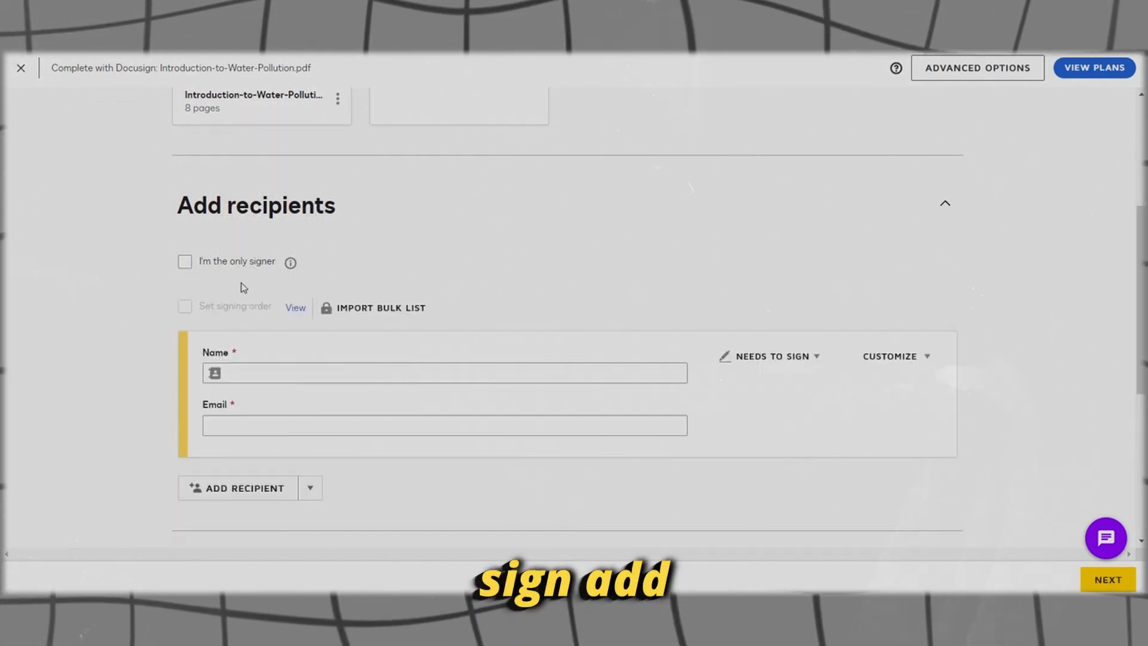
scroll(133, 293, up, 1)
scroll(133, 293, up, 2)
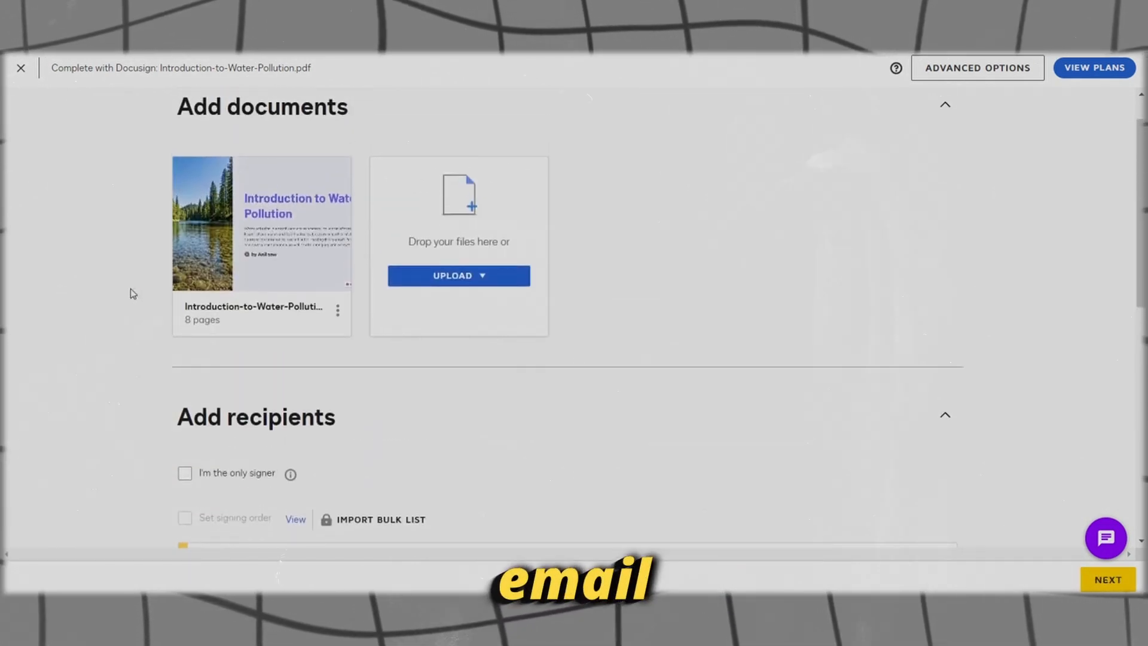
scroll(133, 293, down, 5)
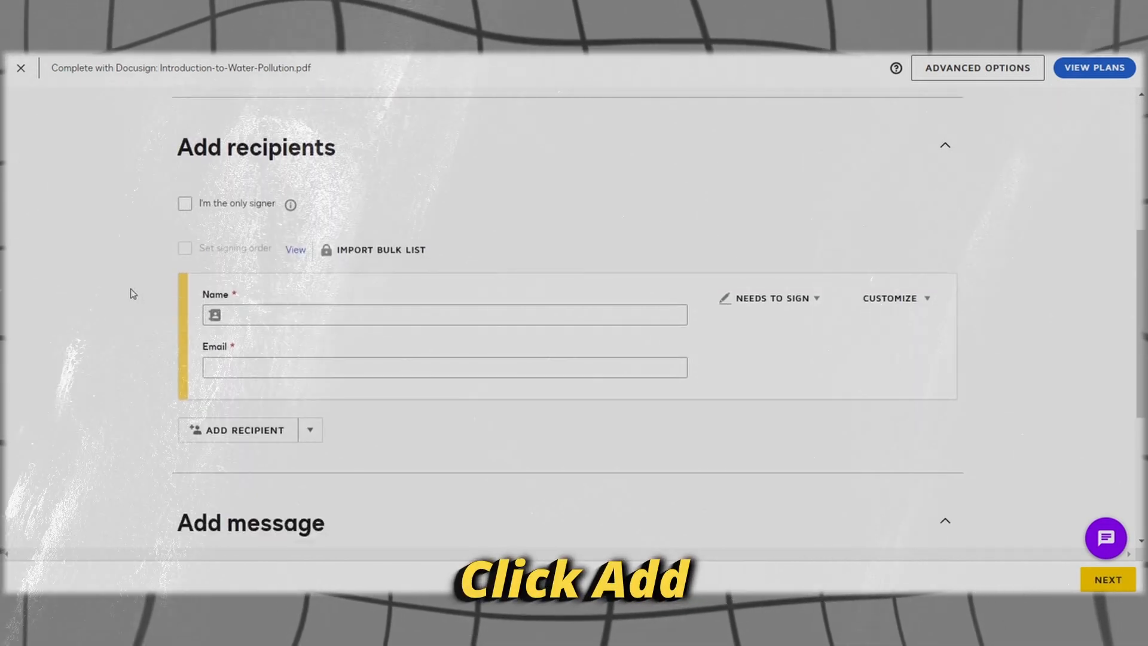
Step: Dismiss the tips, add a second recipient entry, and enter the first recipient's name
click(452, 500)
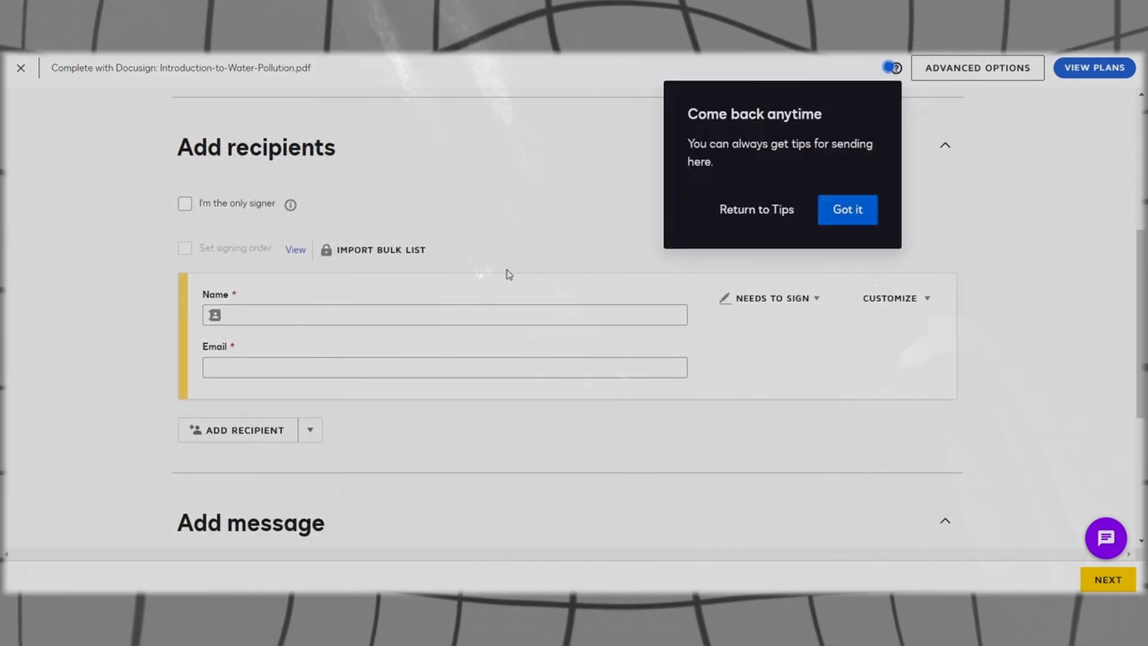
click(840, 212)
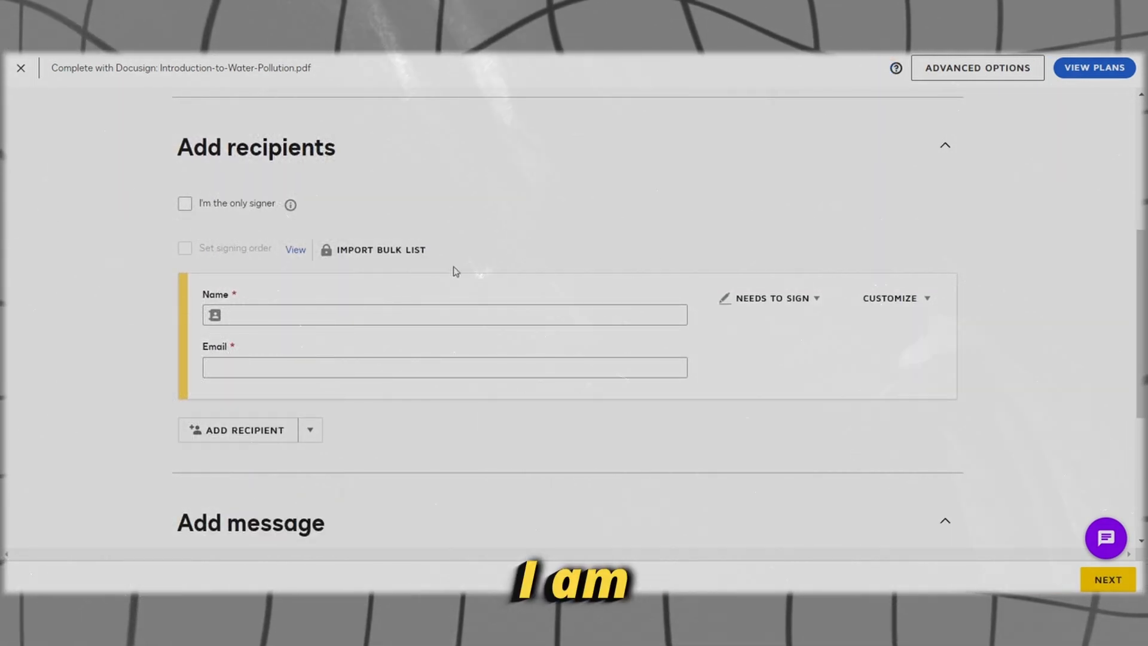
click(397, 314)
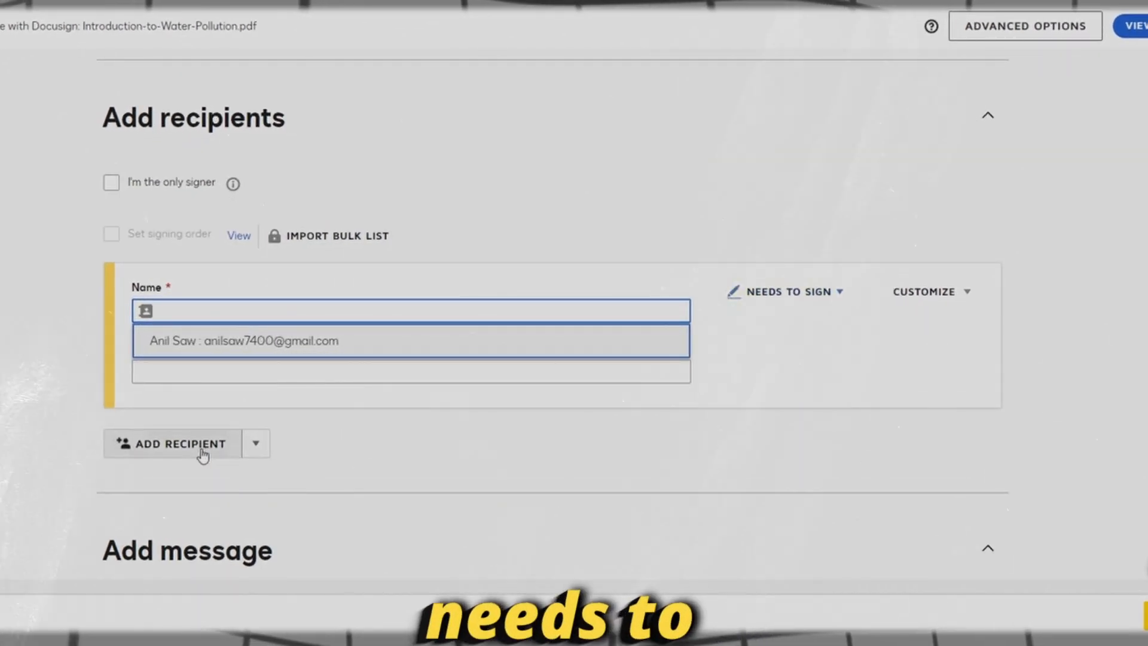
click(204, 451)
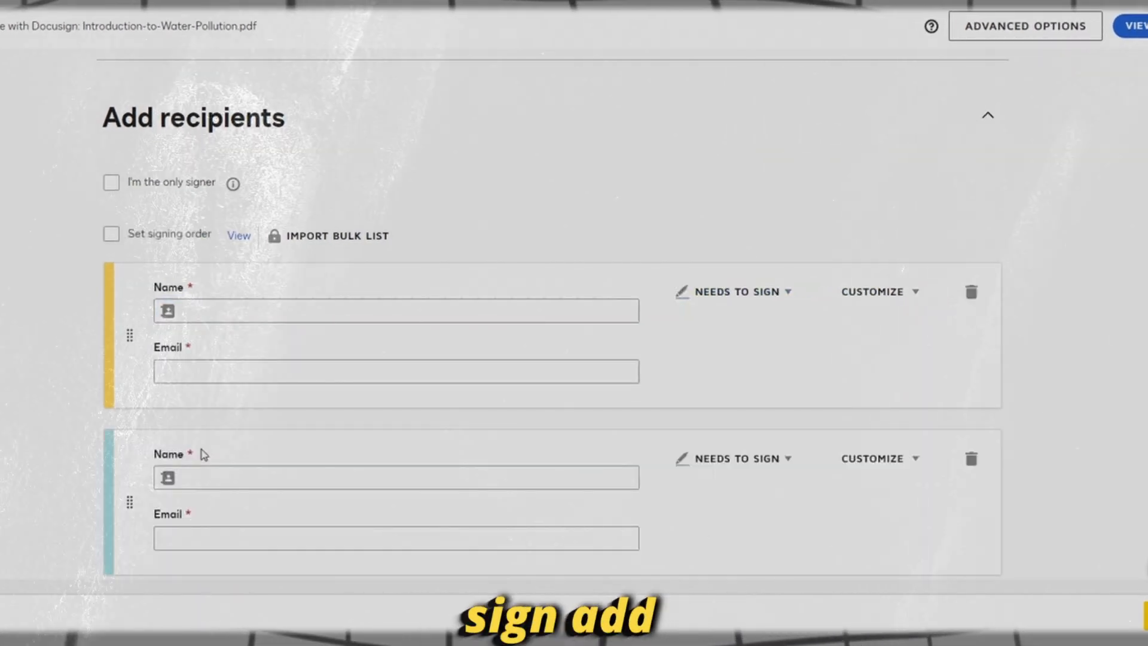
click(220, 278)
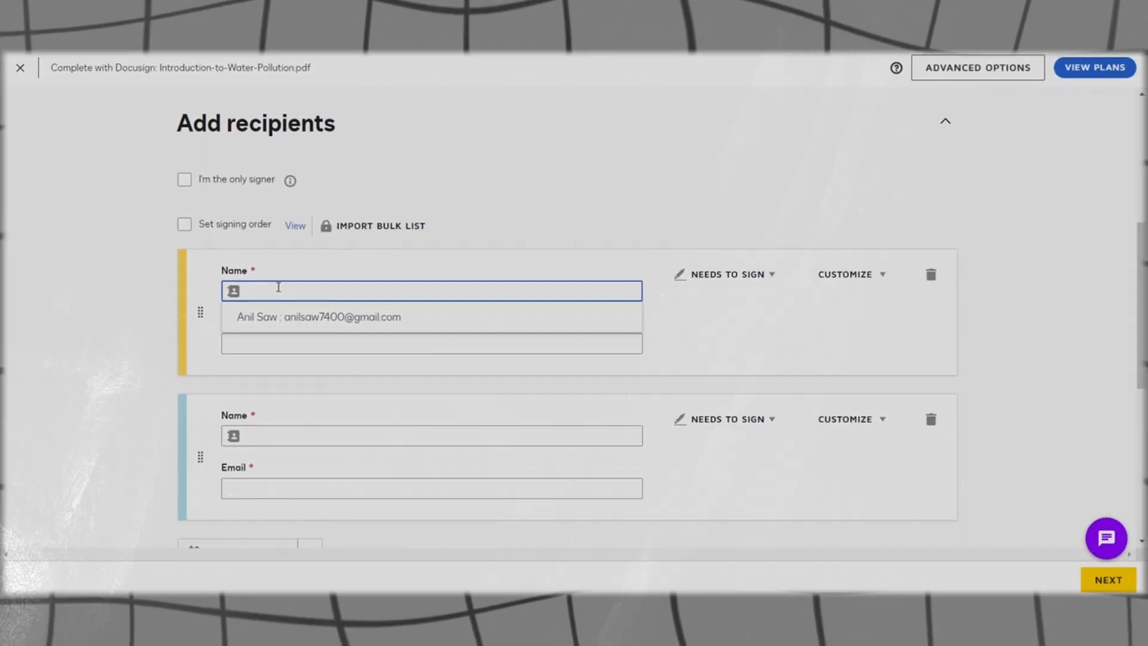
text(Ron)
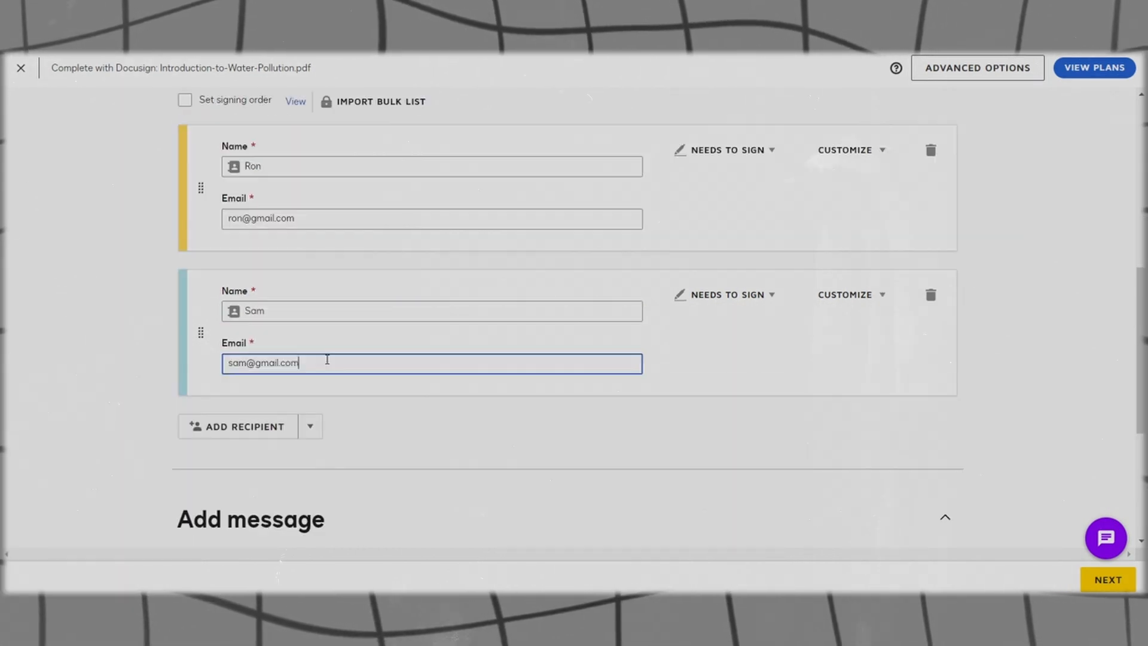
click(767, 152)
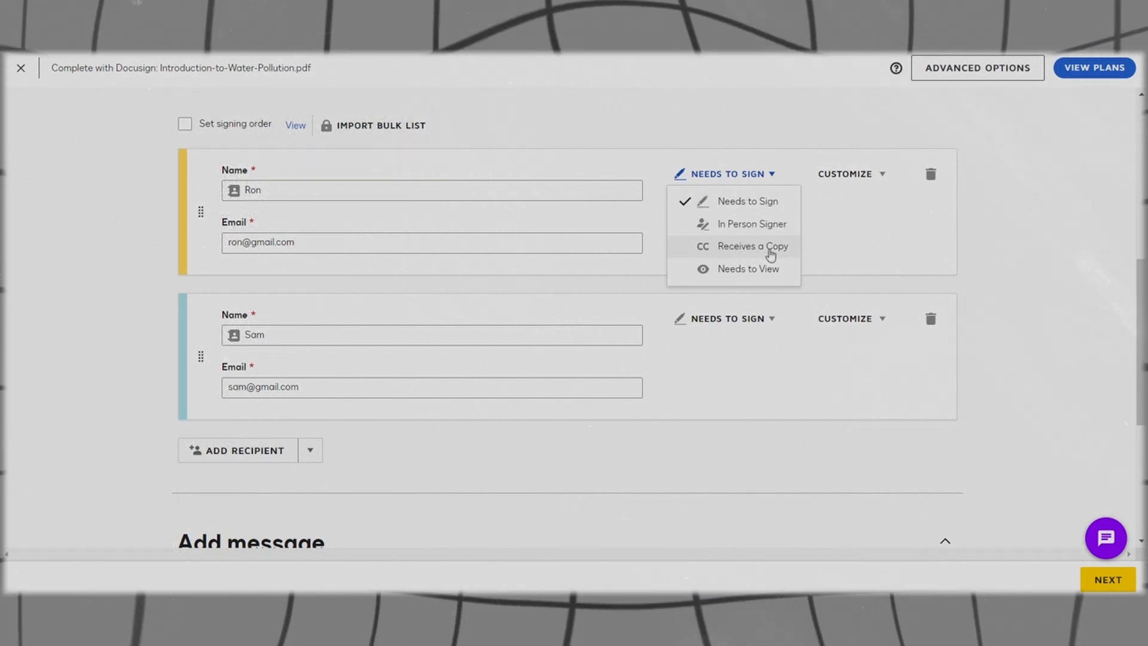
click(738, 290)
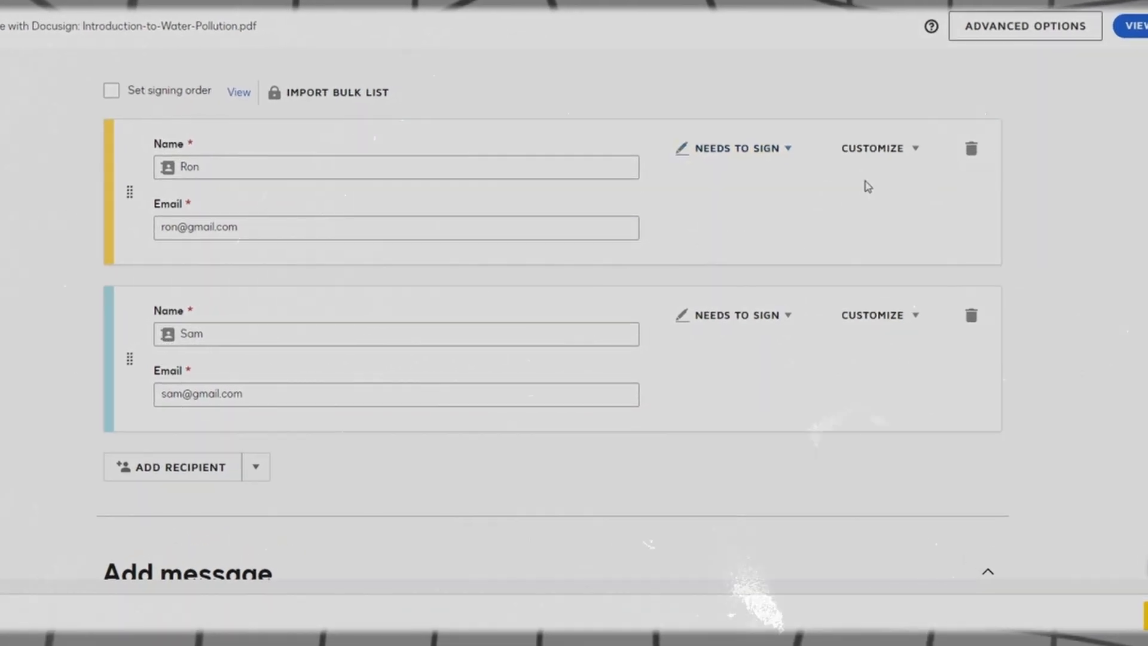
click(897, 159)
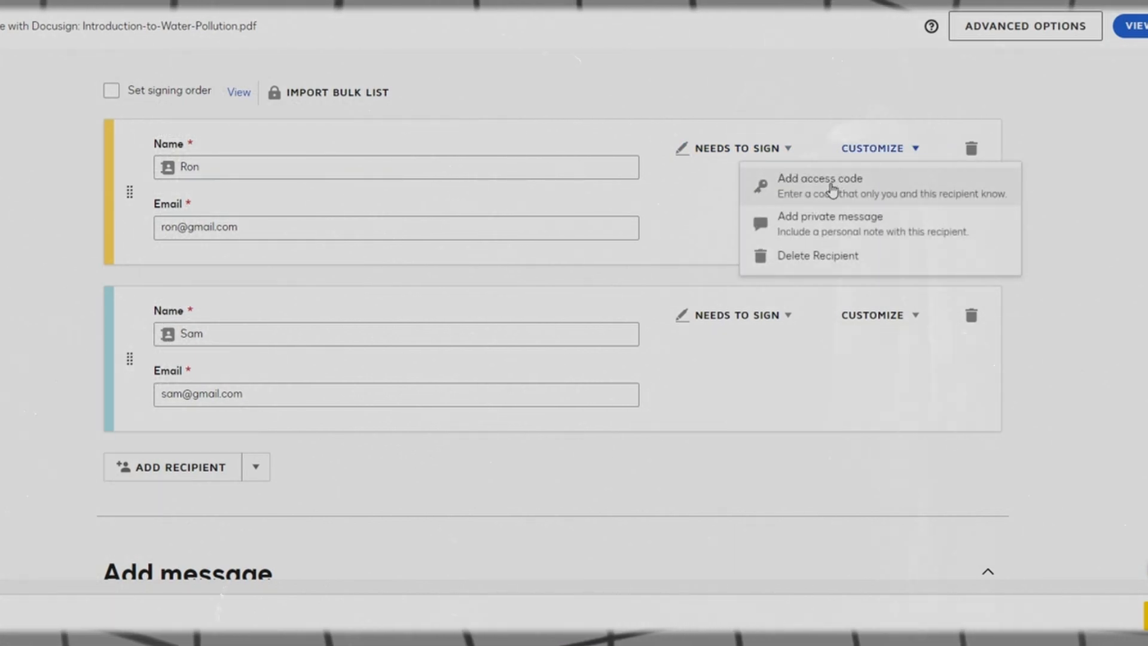
scroll(218, 359, down, 1)
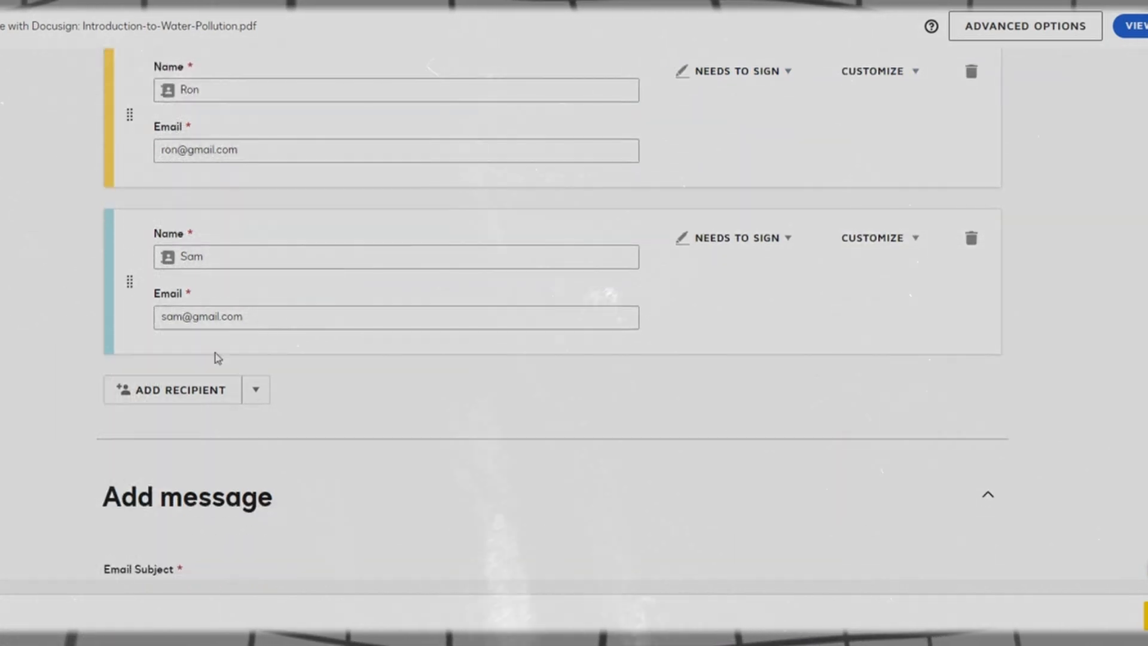
scroll(148, 394, up, 3)
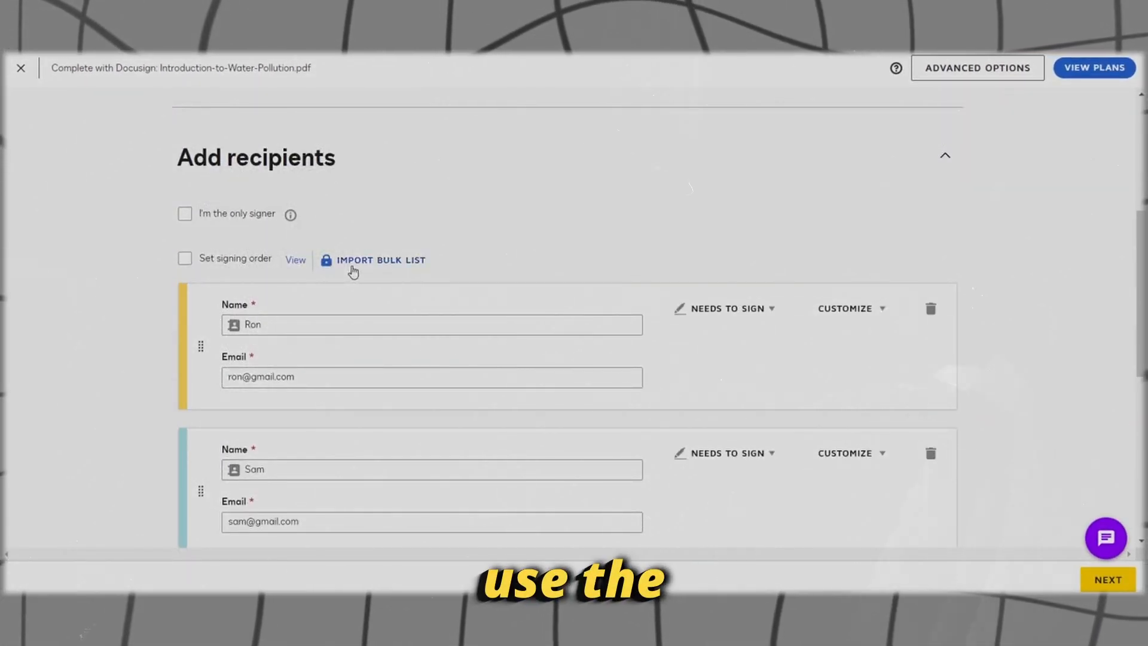
click(384, 263)
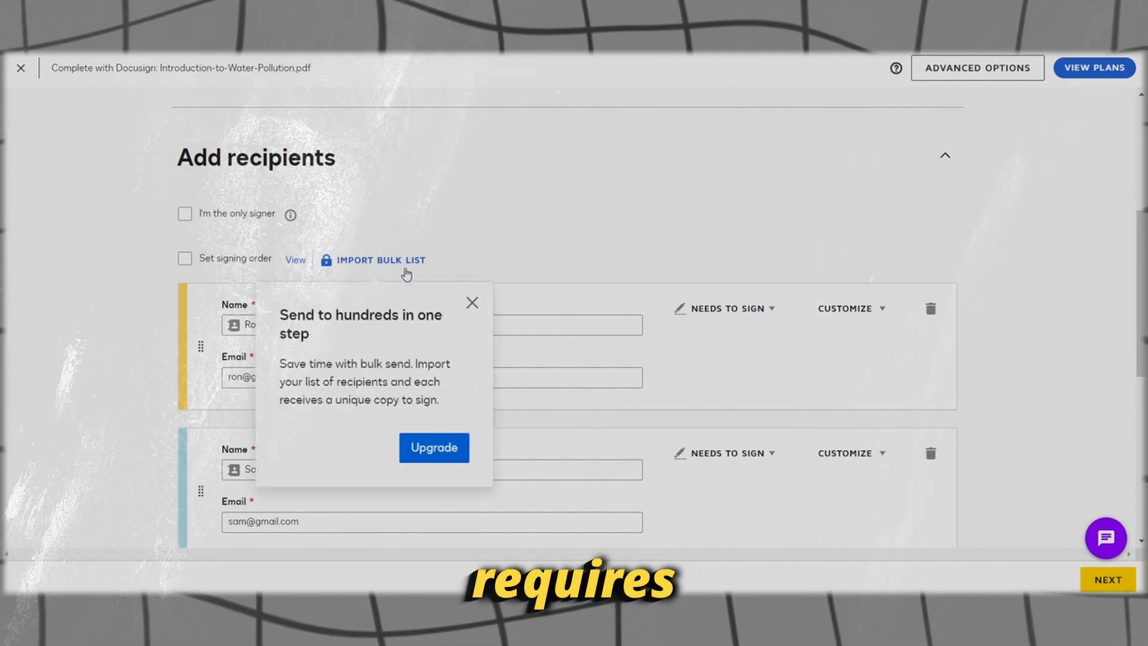
click(472, 302)
scroll(471, 308, down, 5)
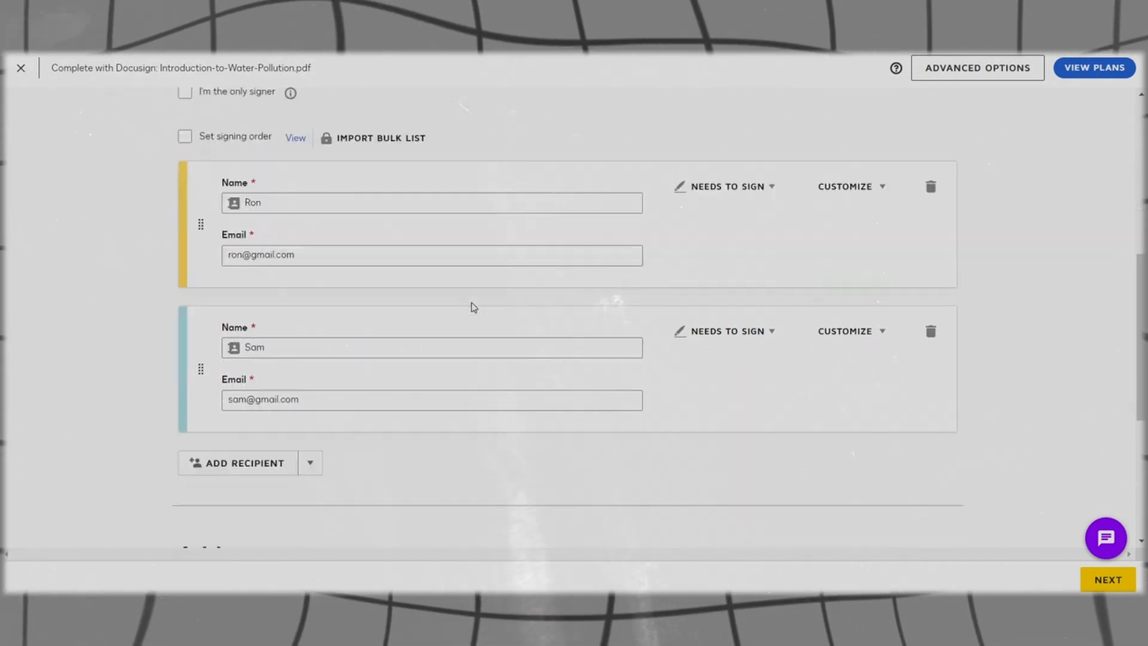
scroll(473, 305, down, 2)
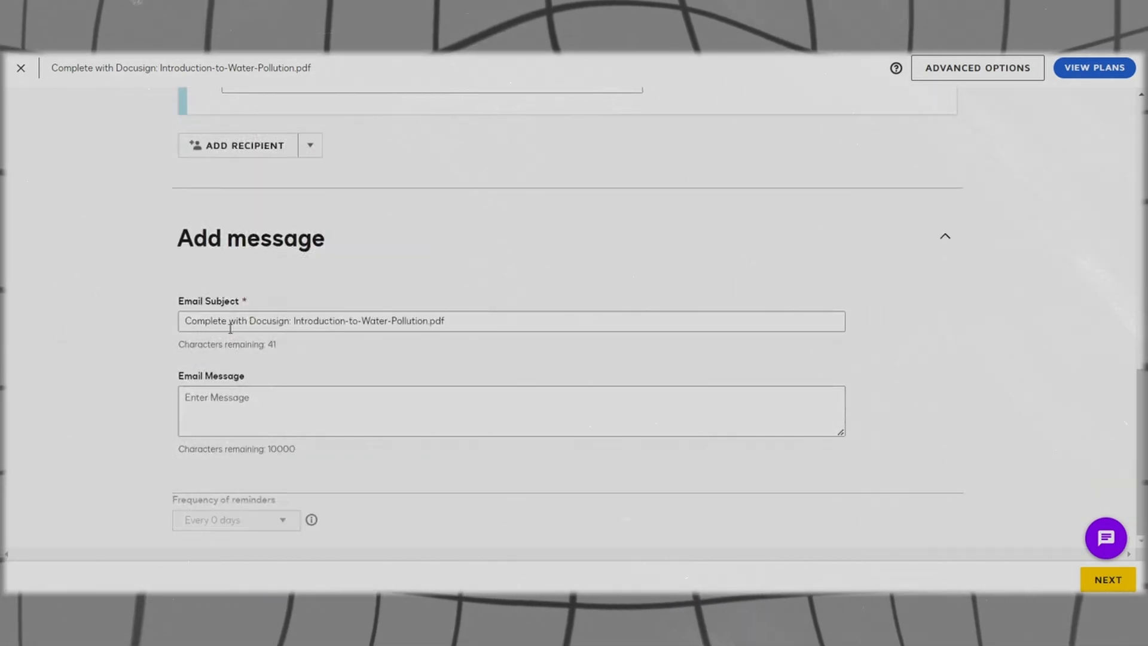
Step: Enter 'Pls Sign& send back' as the envelope's email message
click(222, 322)
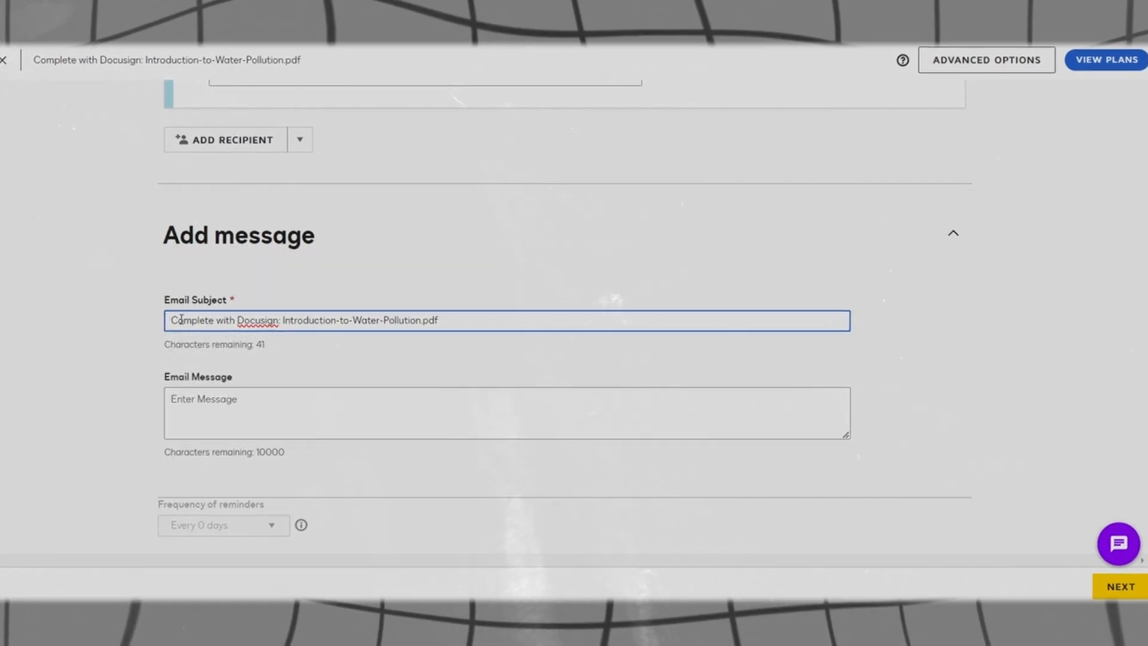
click(236, 415)
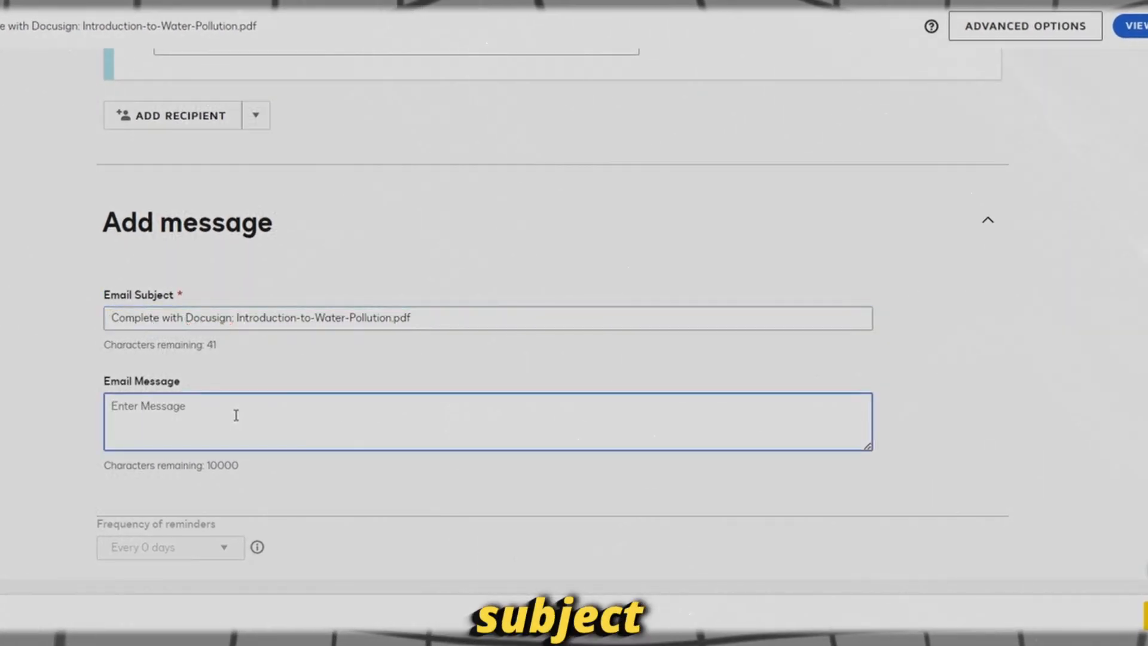
text(Pls)
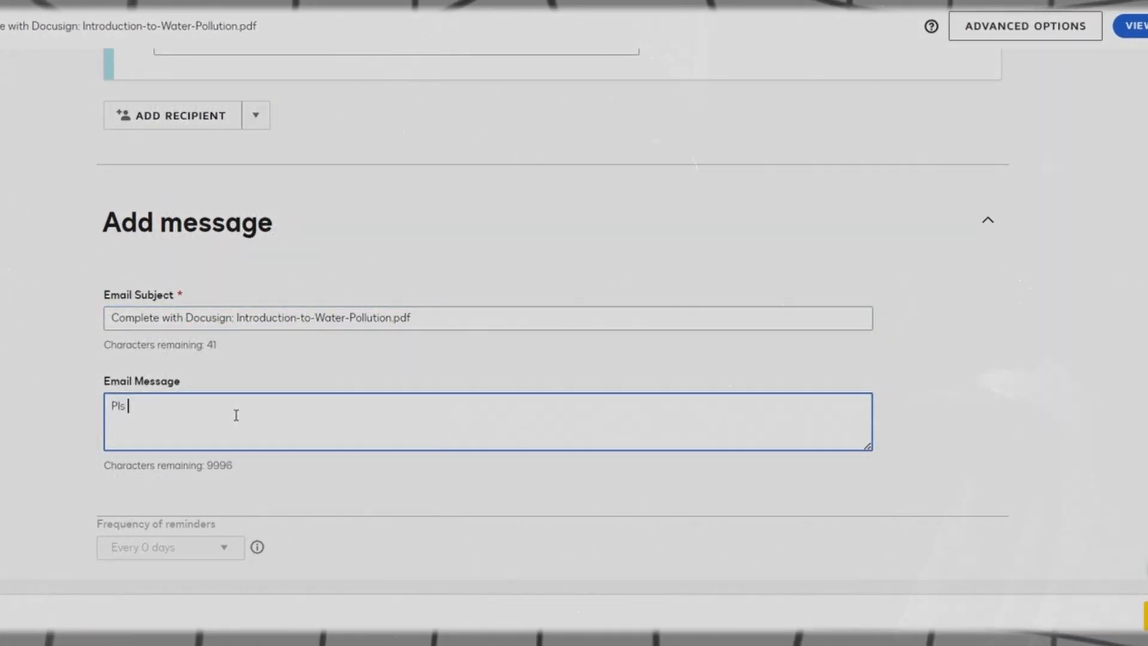
text( Sing)
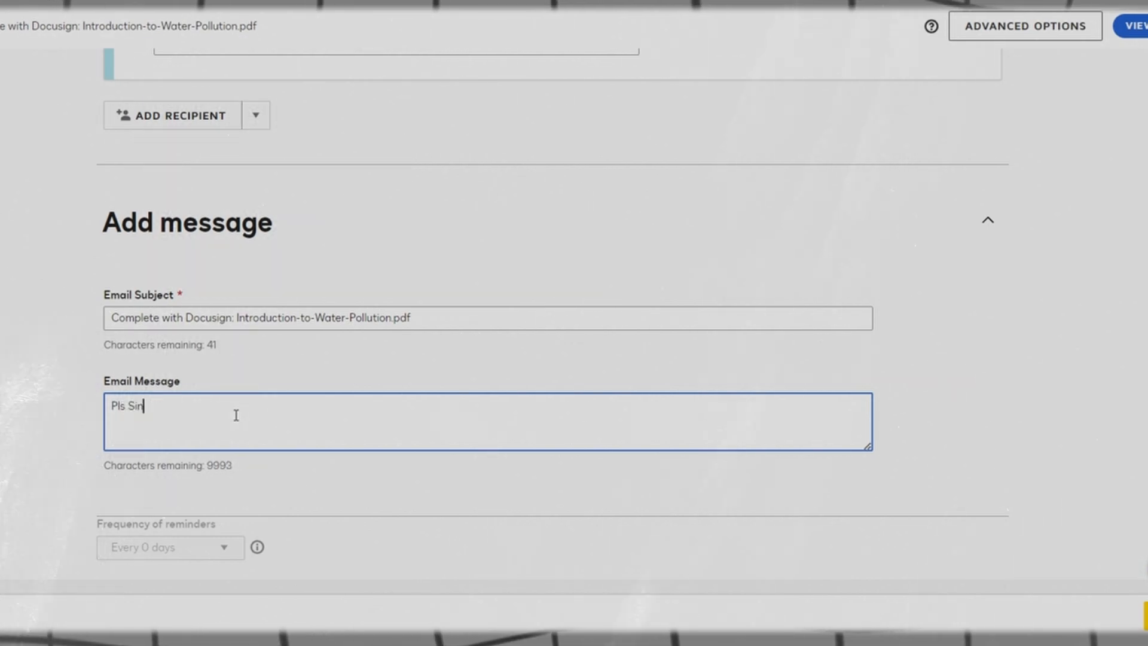
text(gn& )
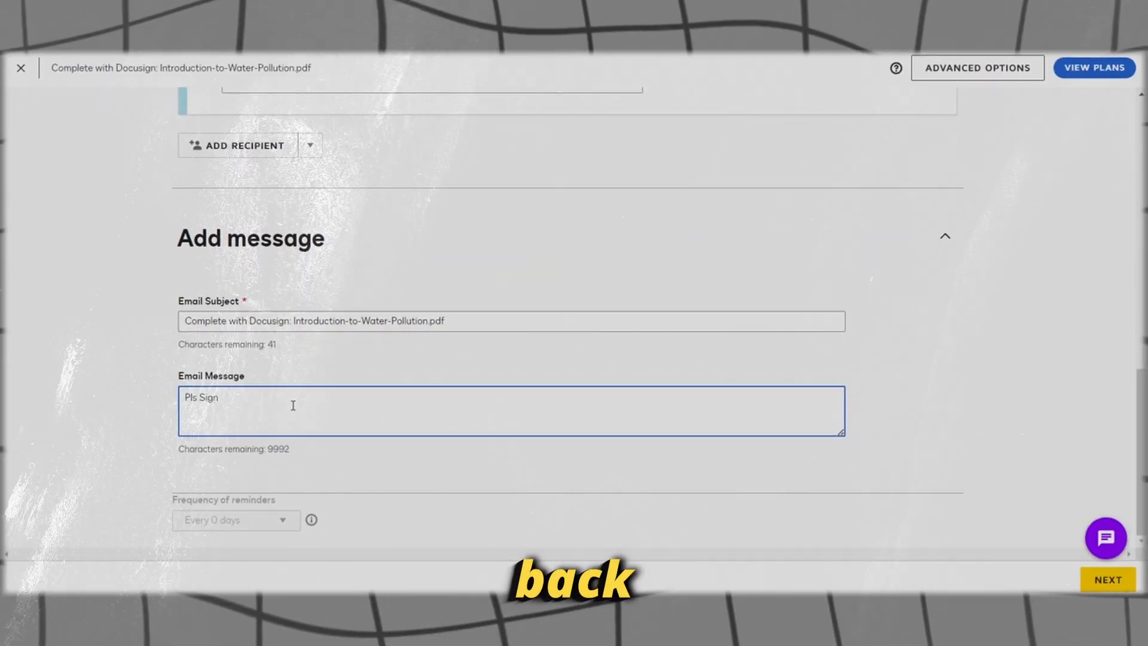
text(send back)
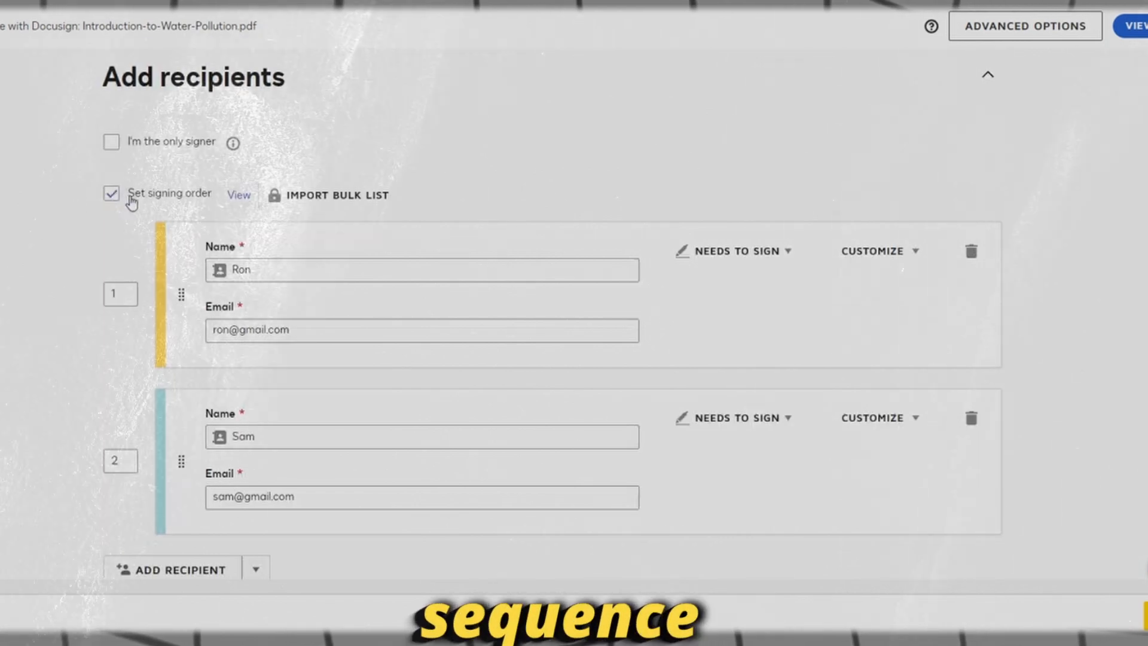
Step: Scroll the envelope page to review the recipients' signing order
scroll(68, 303, down, 1)
scroll(68, 303, up, 2)
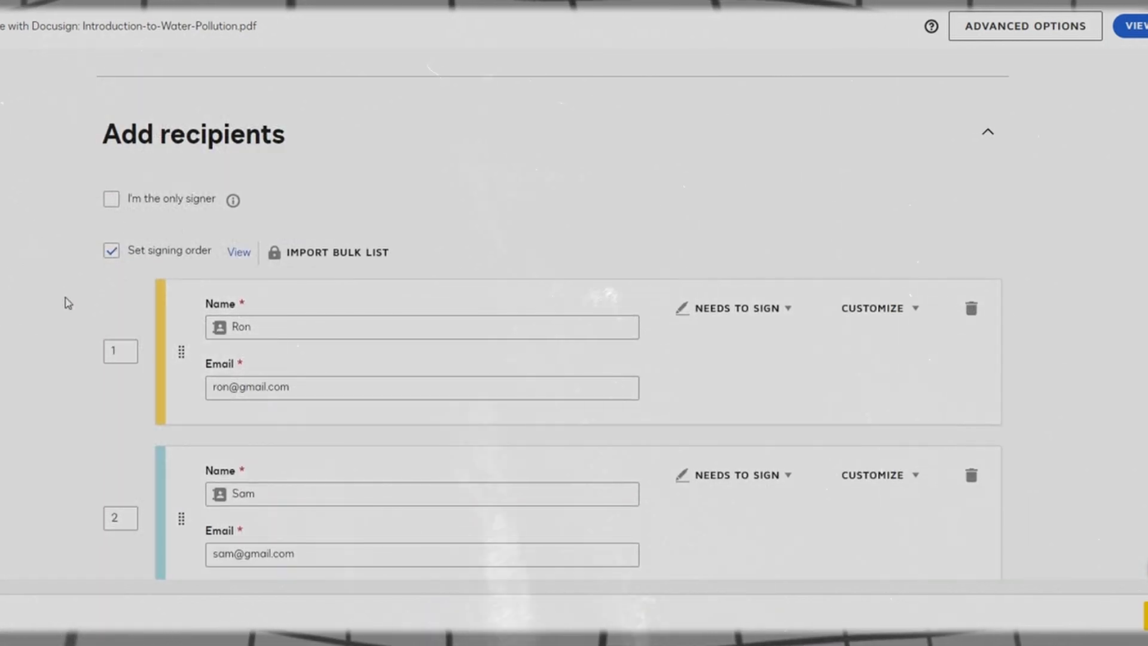